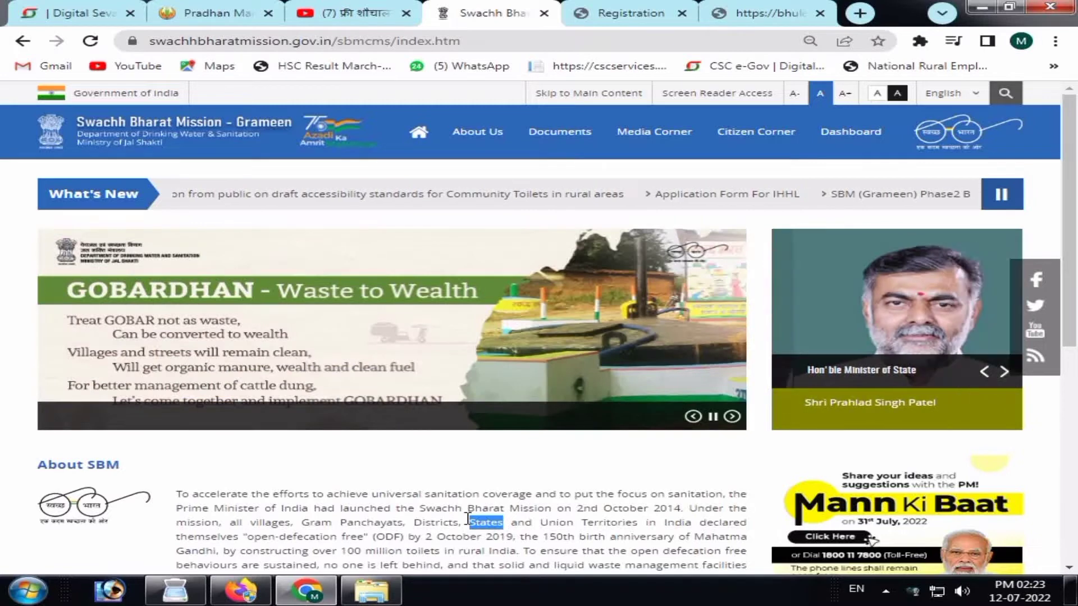
Scroll down the SBM-G homepage and open the 'Application Form For IHHL' tile.
mouse_move(756, 143)
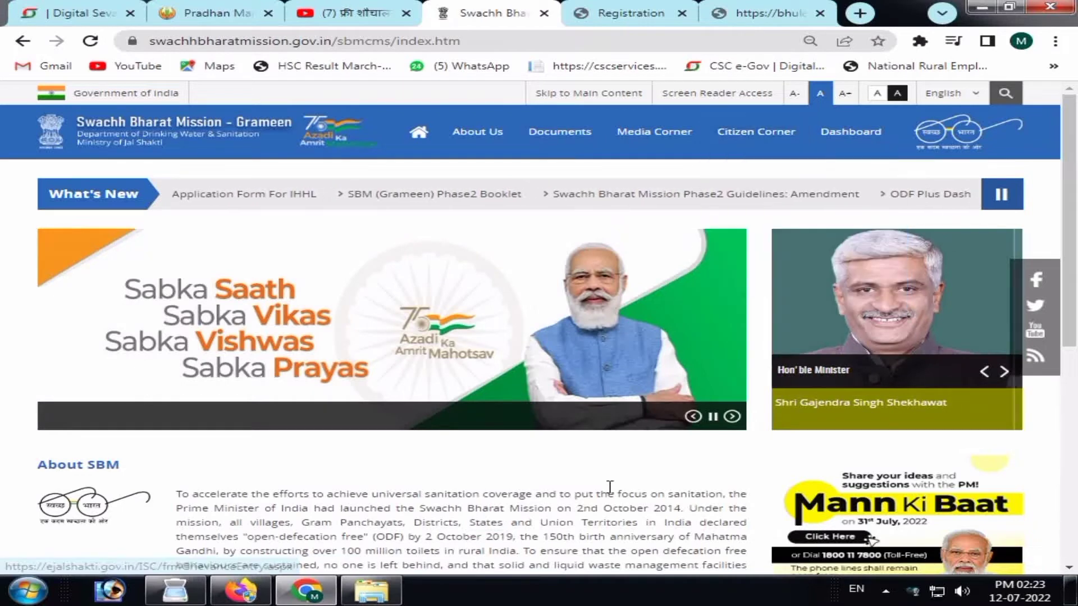
scroll(1075, 235, down, 7)
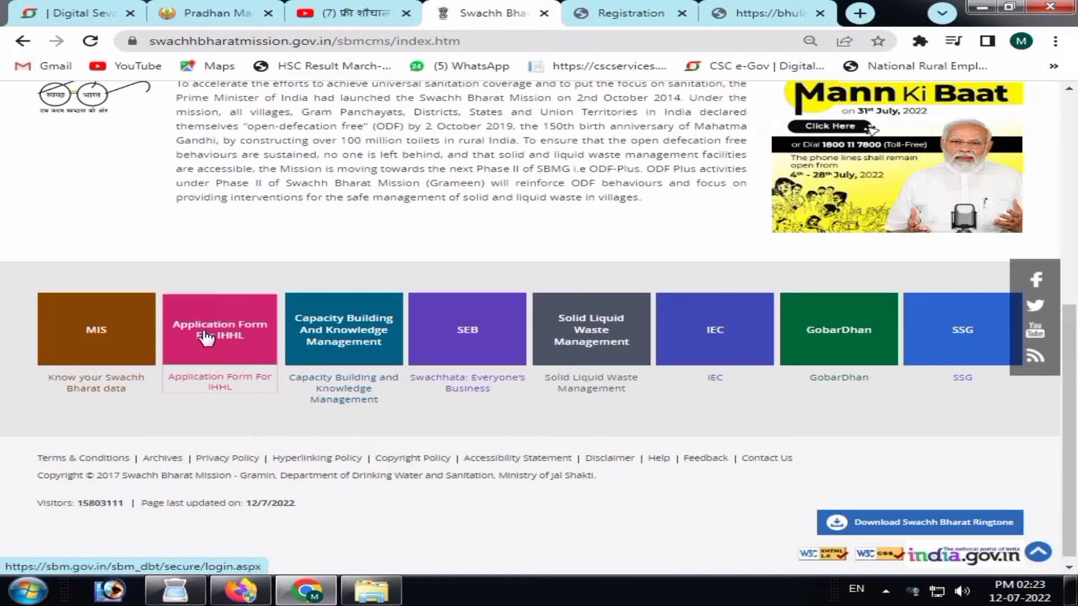
click(220, 345)
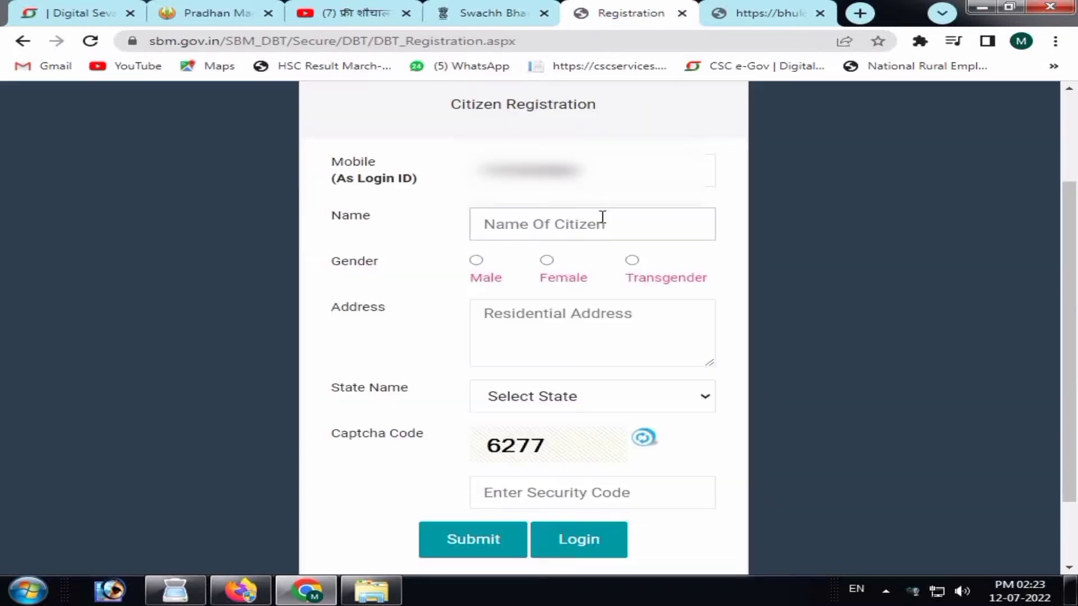
Fill in the citizen's name field and set the gender to Male.
click(600, 225)
text(s)
key(BackSpace)
click(476, 260)
click(606, 227)
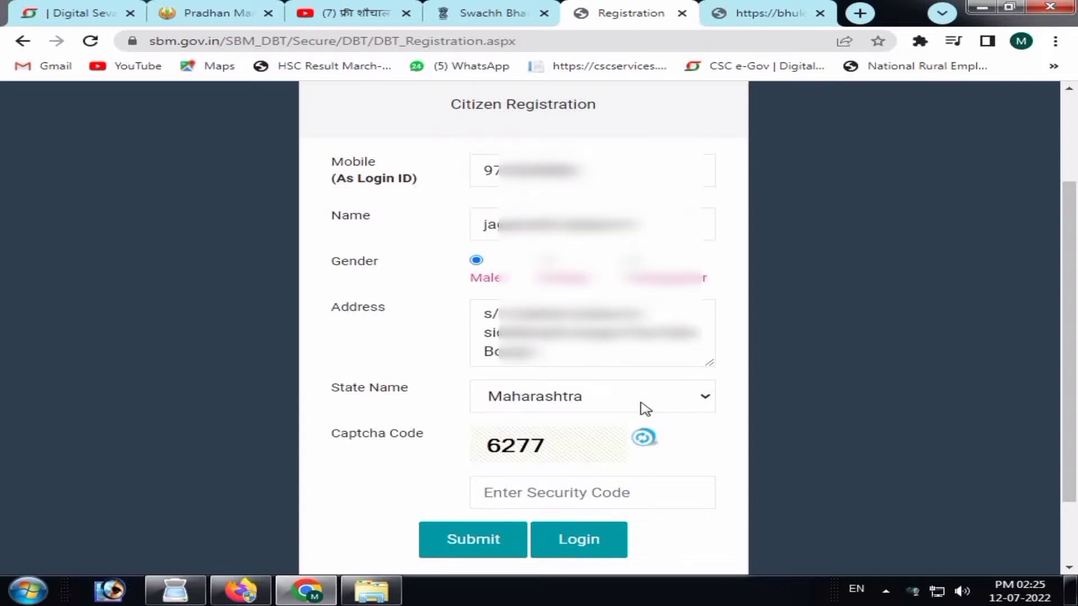
Enter the captcha security code and submit the registration form.
click(615, 486)
text(627)
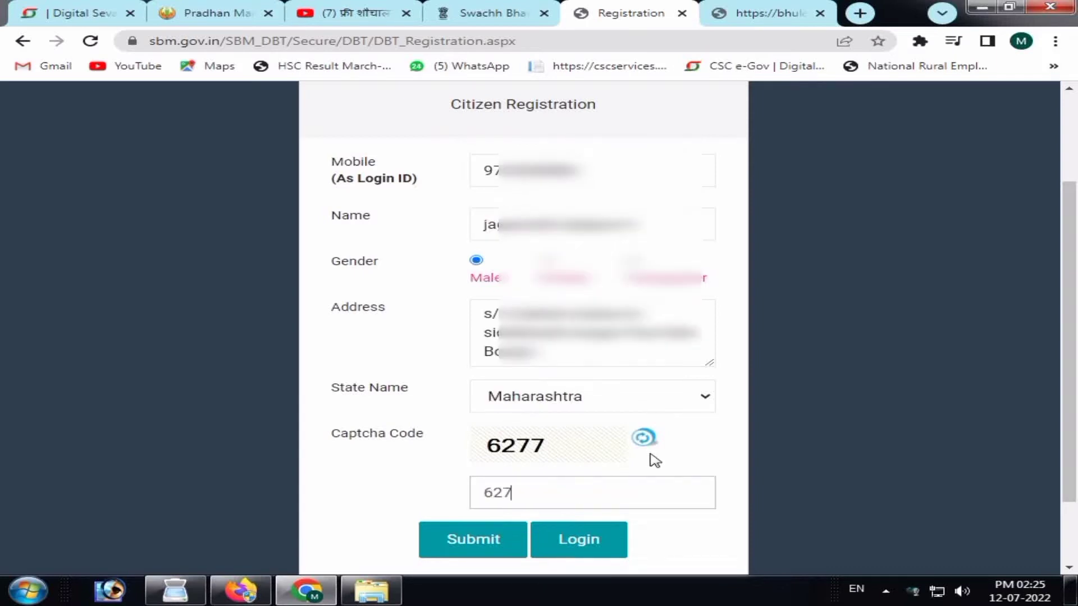
text(7)
click(475, 530)
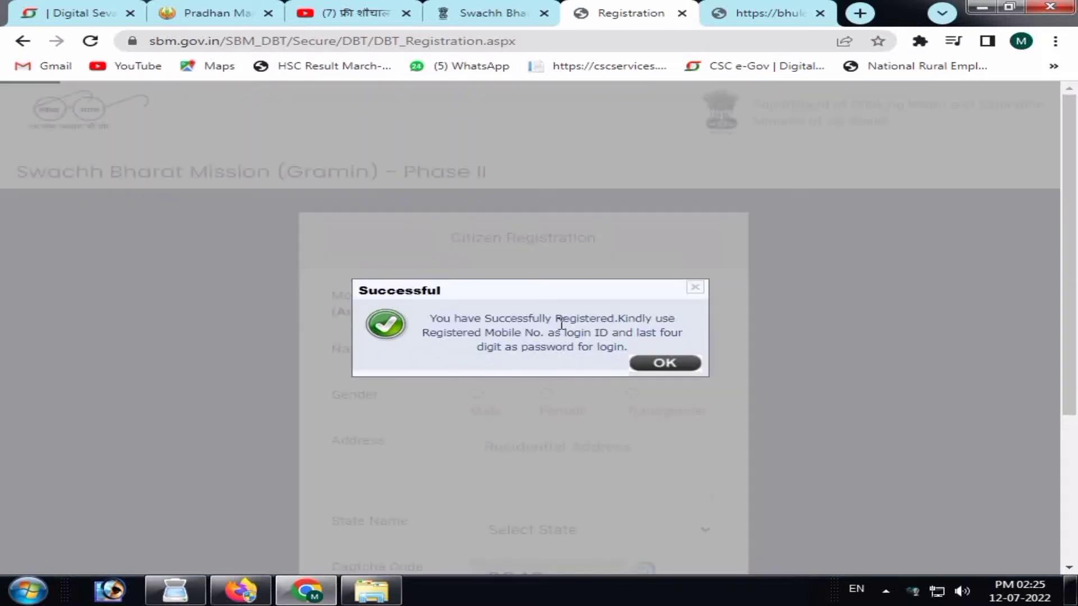
Acknowledge the registration success message and go to the Login page.
click(691, 365)
scroll(1076, 408, down, 4)
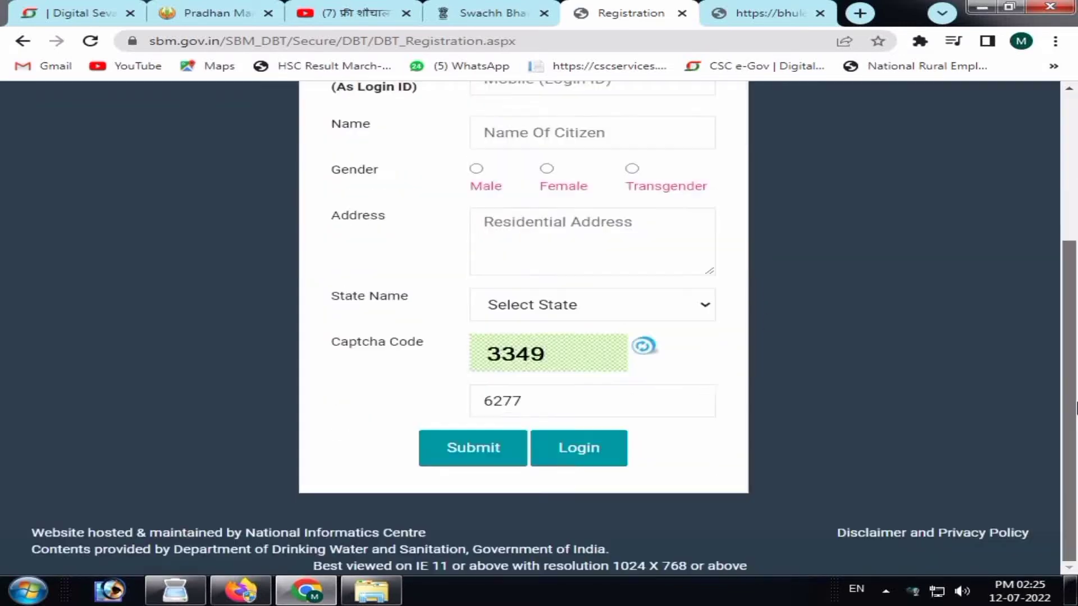
click(598, 452)
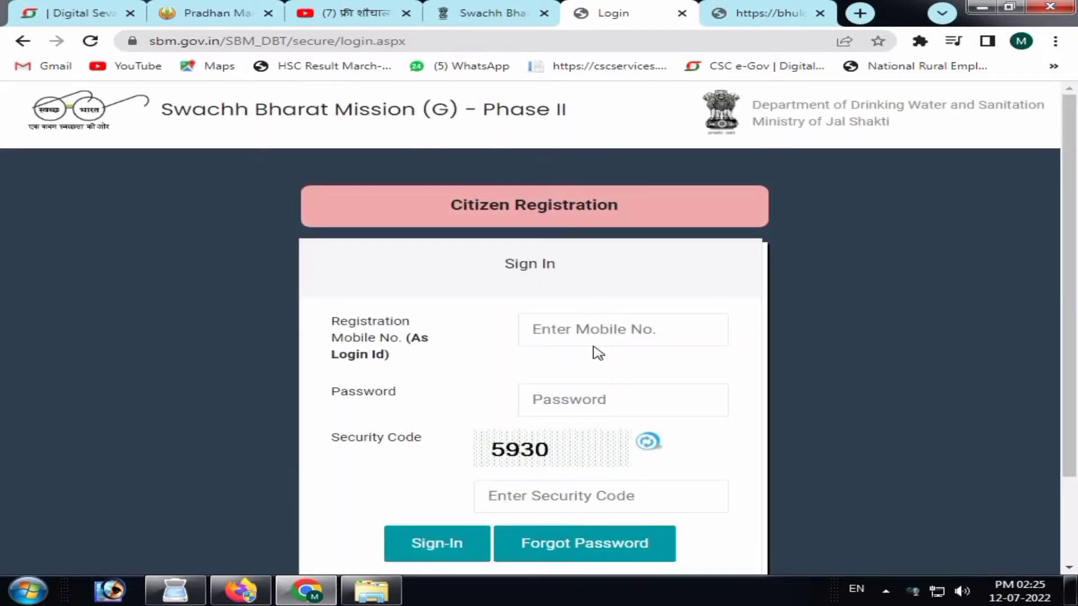
Enter the registered mobile number and credentials, then sign in.
click(605, 331)
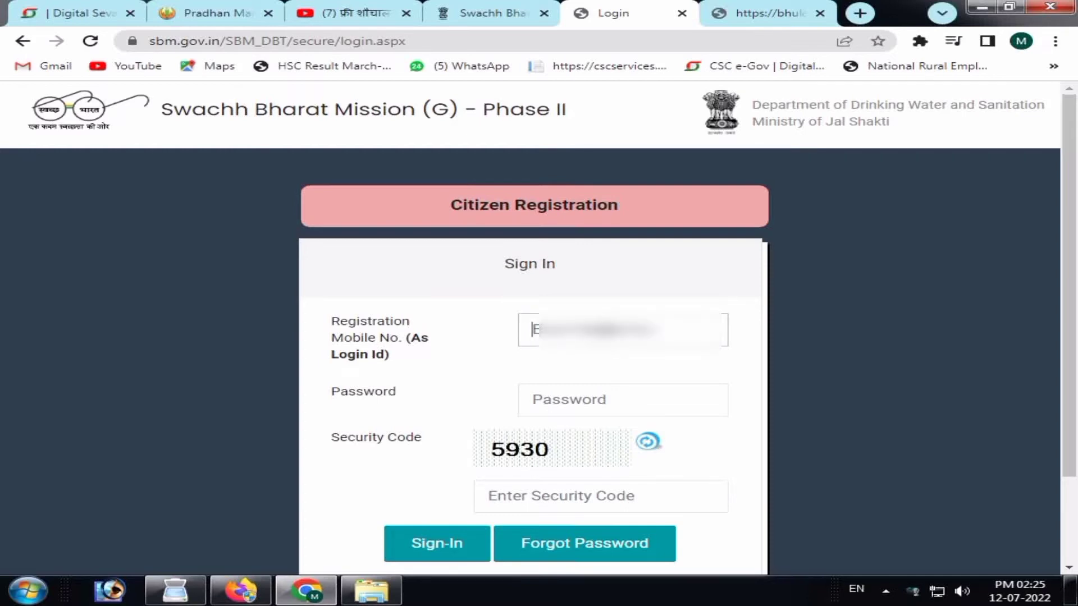
text(9)
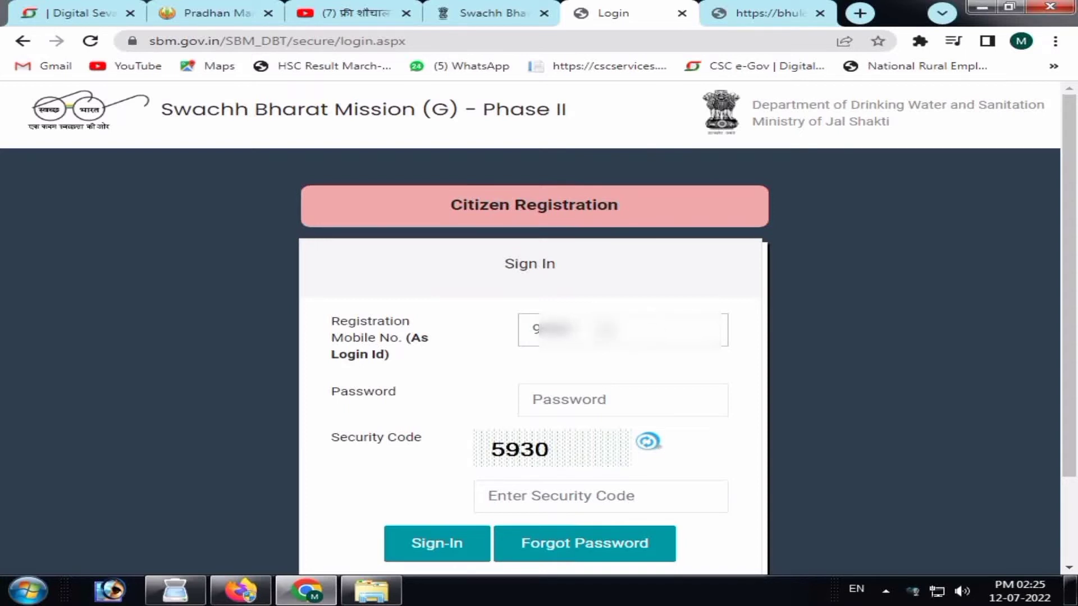
text(00000)
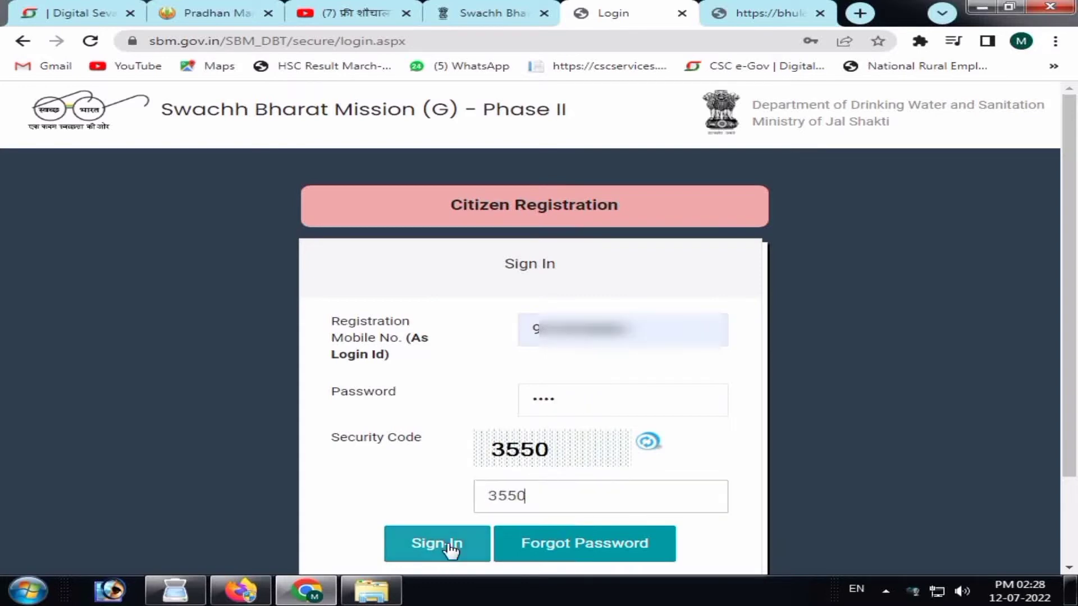
click(434, 543)
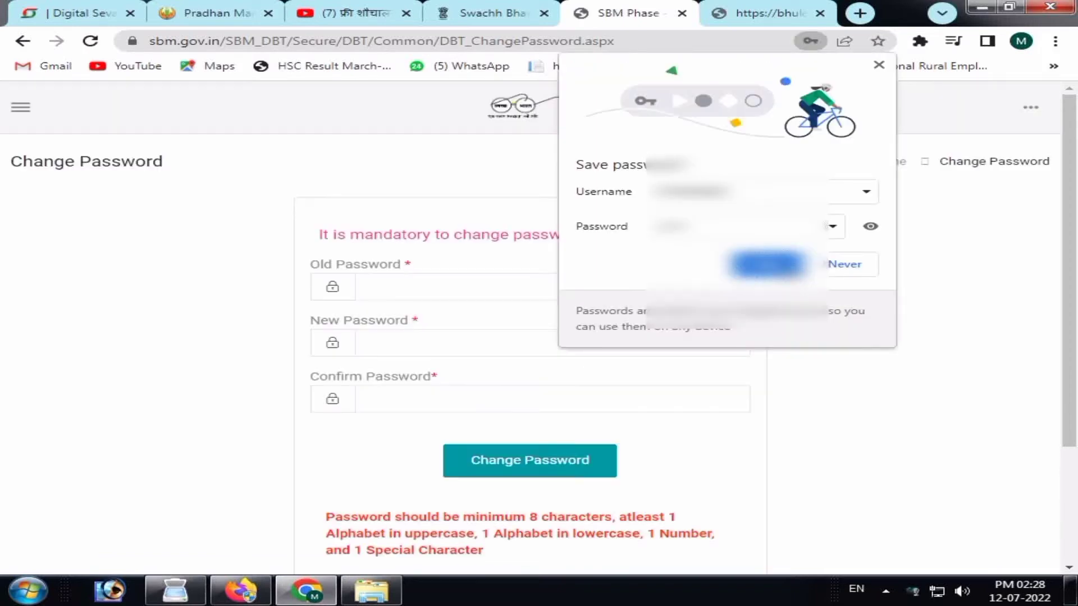
Replace the old password with a new, confirmed one and decline Chrome's save-password offer.
click(368, 282)
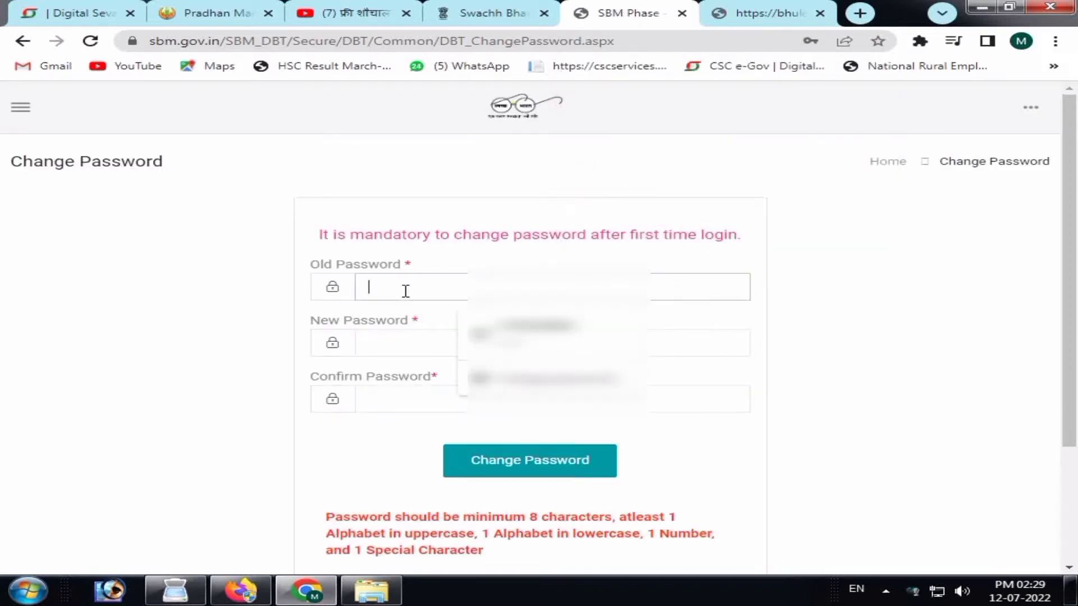
text(****)
click(422, 348)
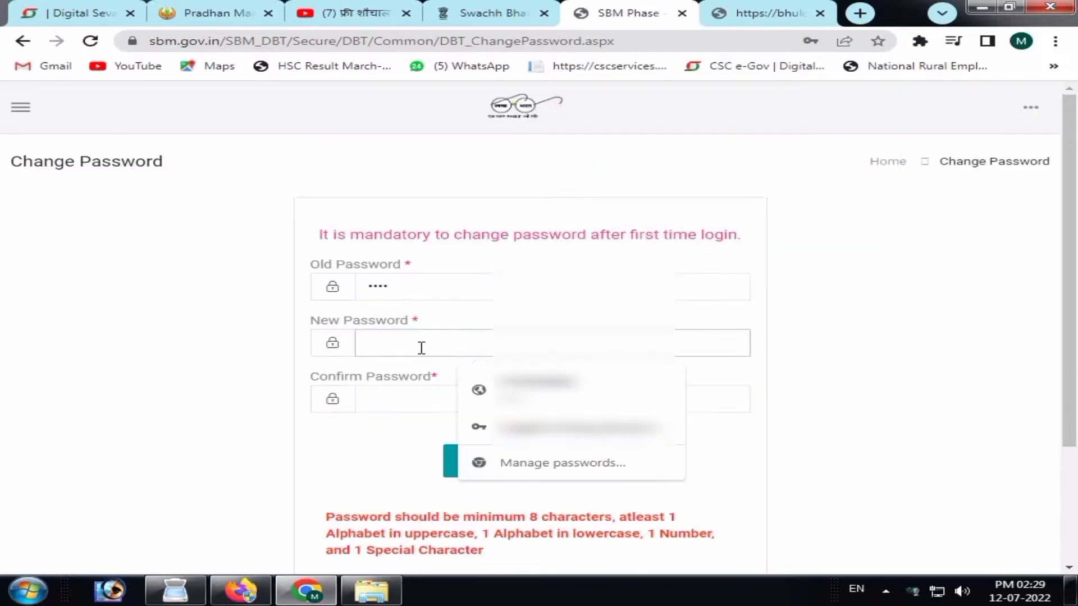
text(*********)
key(Tab)
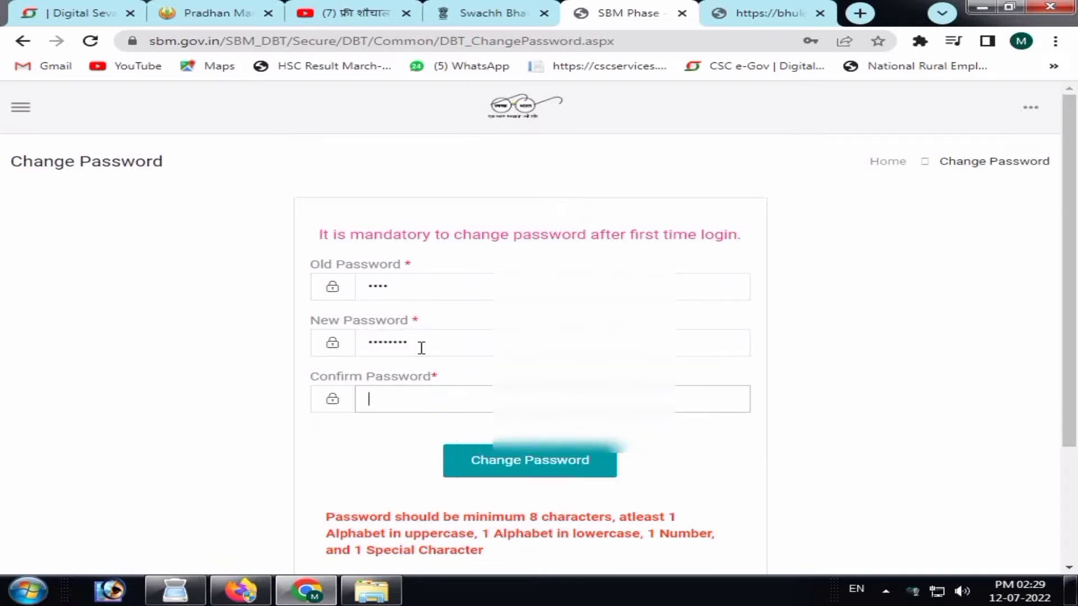
text(***)
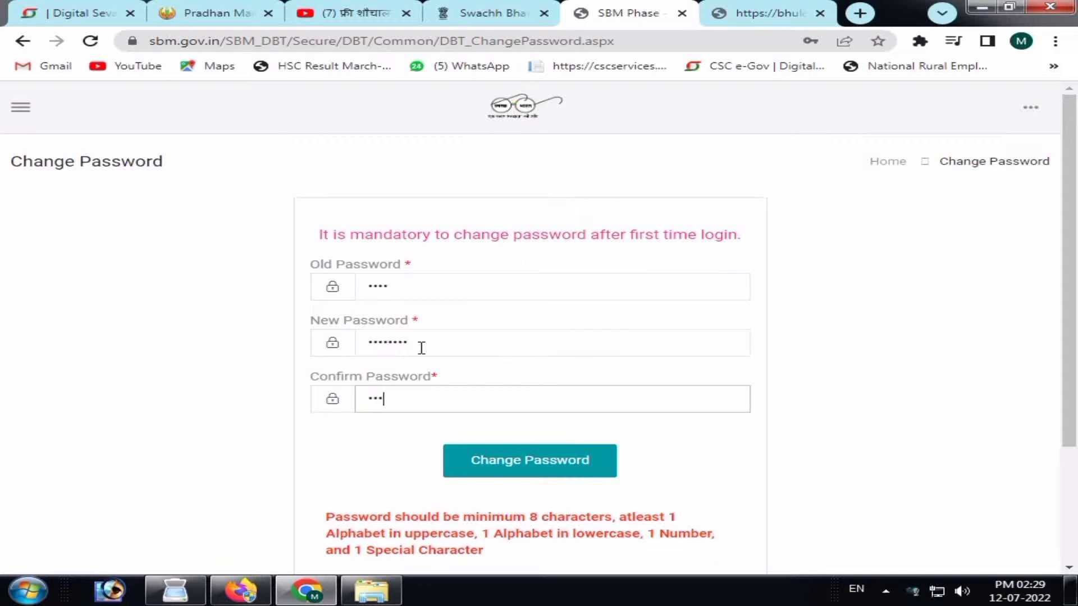
text(******)
click(521, 469)
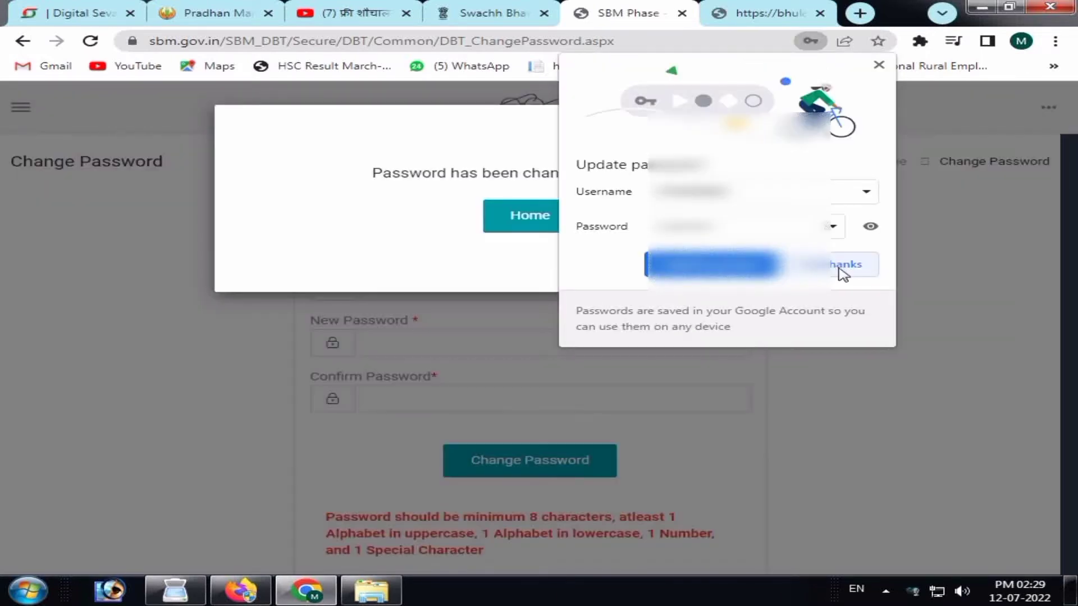
click(841, 274)
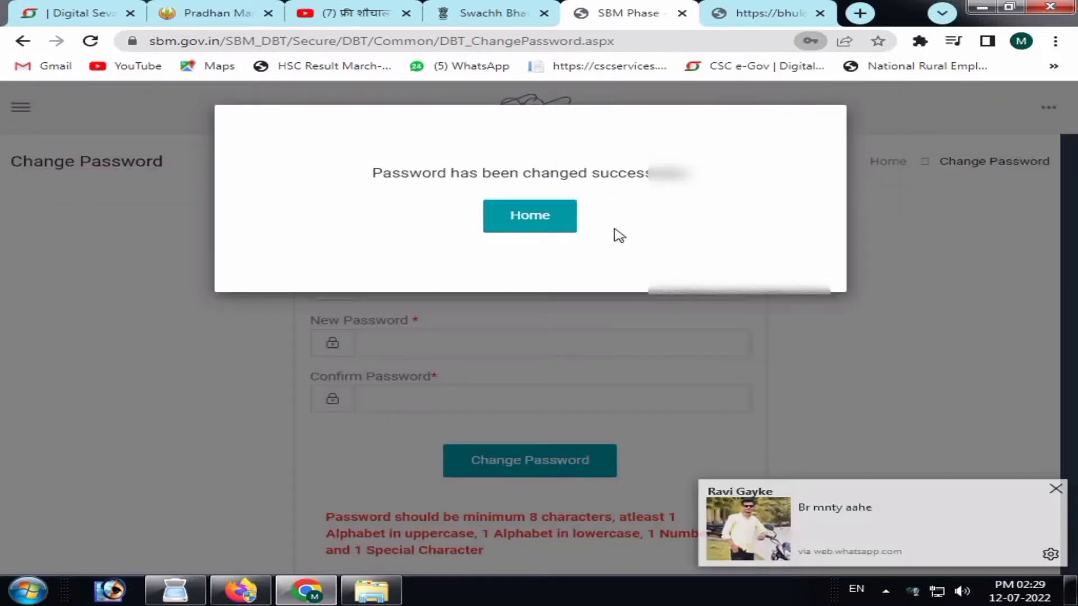
Return to the citizen home page, set Chrome zoom to 80%, and start a New Application.
click(533, 222)
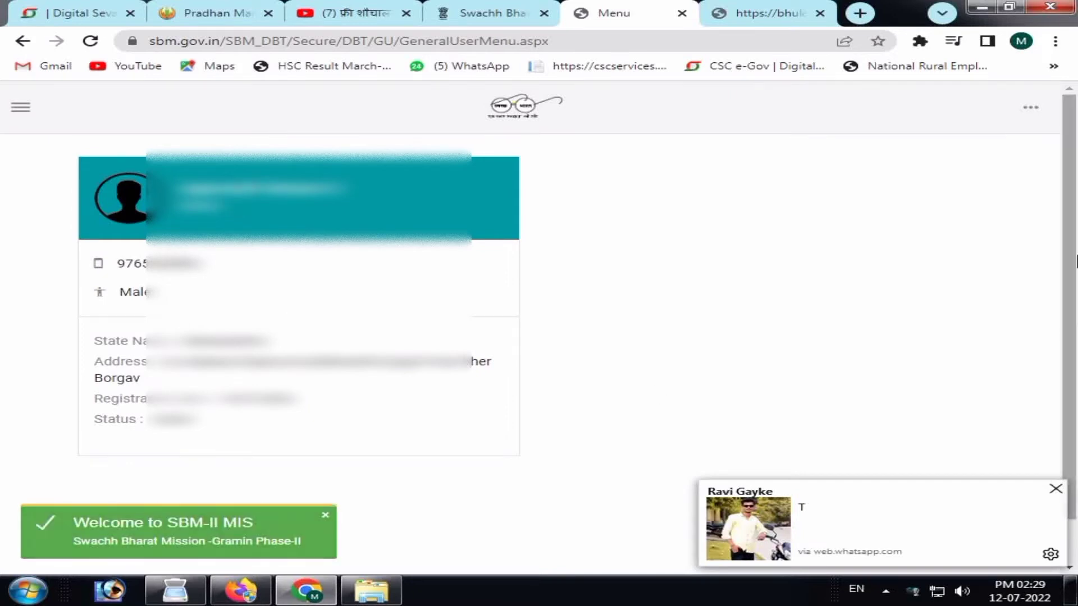
scroll(1066, 225, down, 1)
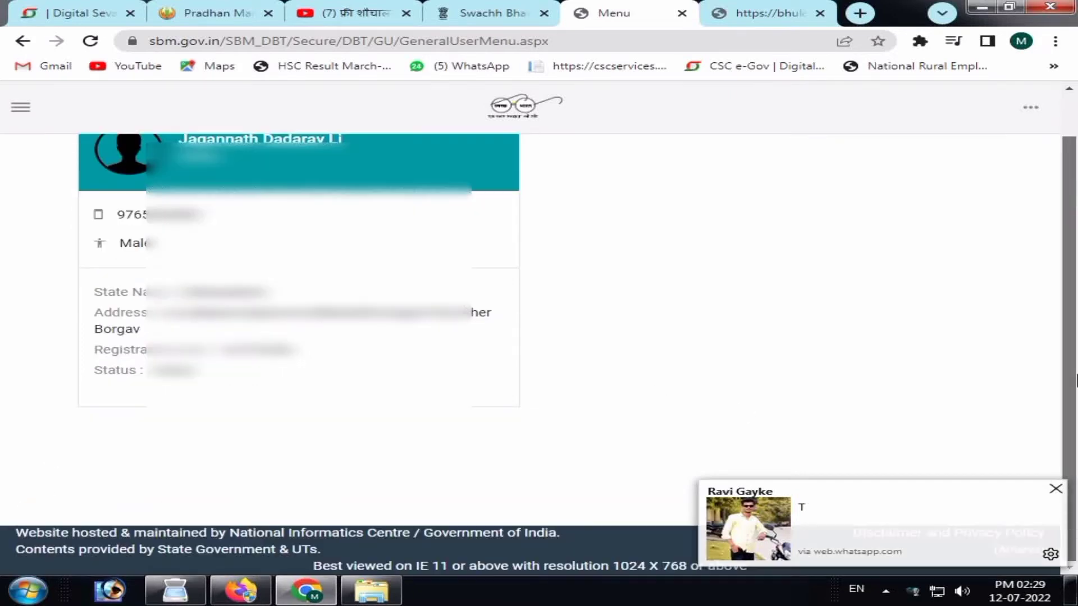
scroll(1066, 225, up, 1)
click(1055, 41)
click(917, 191)
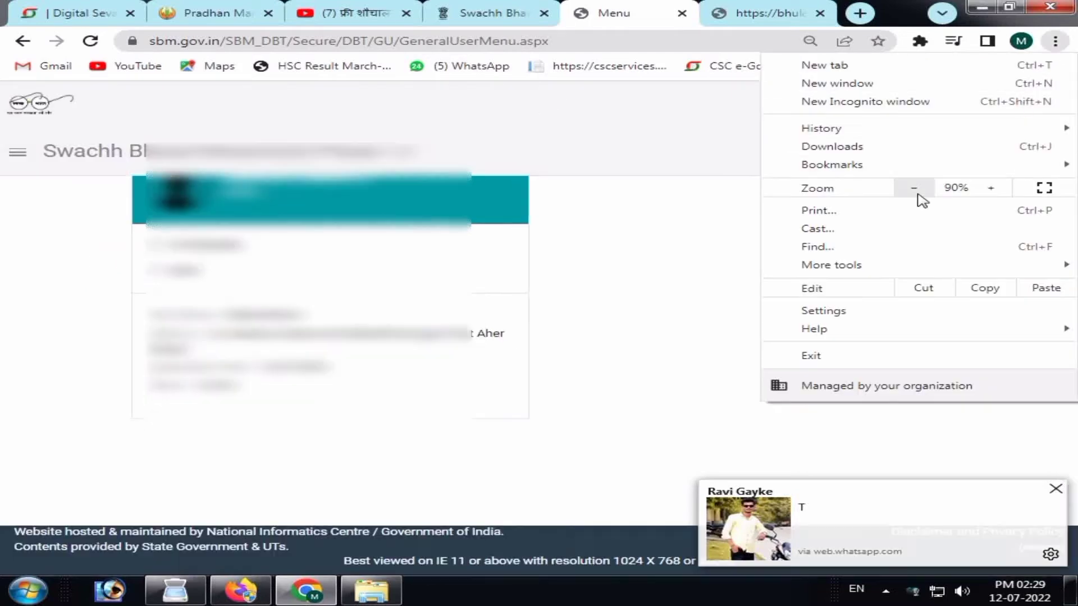
click(917, 191)
key(Escape)
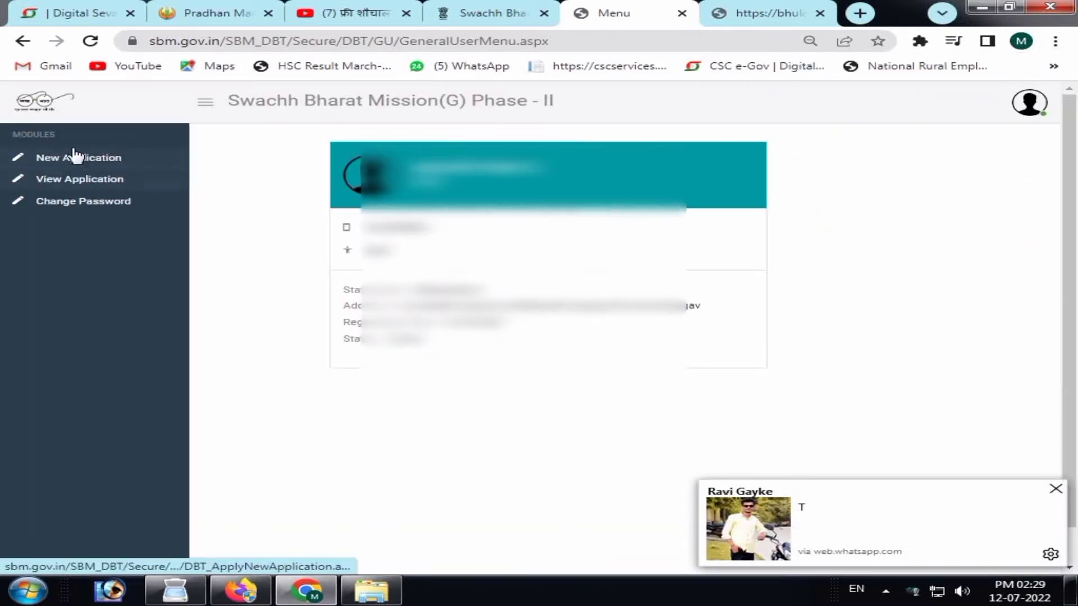
click(73, 158)
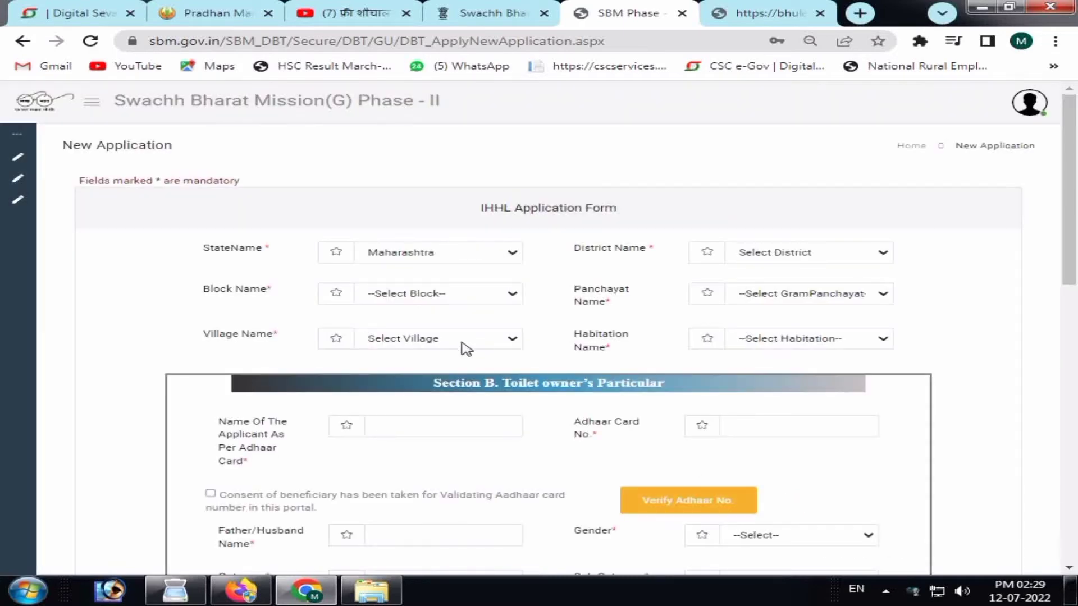
Select PARBHANI as the district and dismiss the IFSC code warning.
click(849, 254)
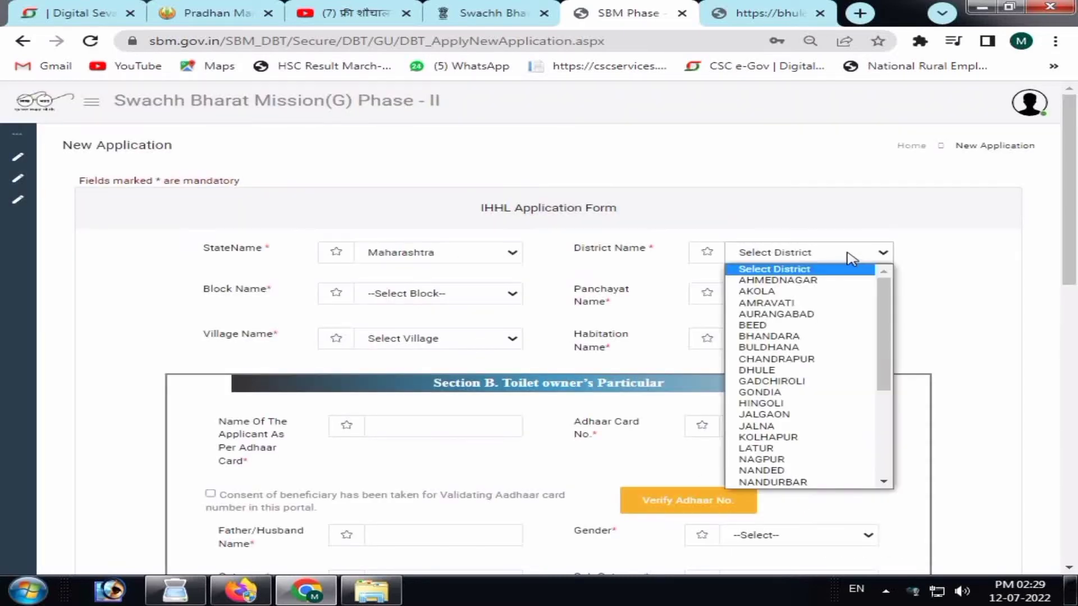
key(p)
key(Down)
key(Return)
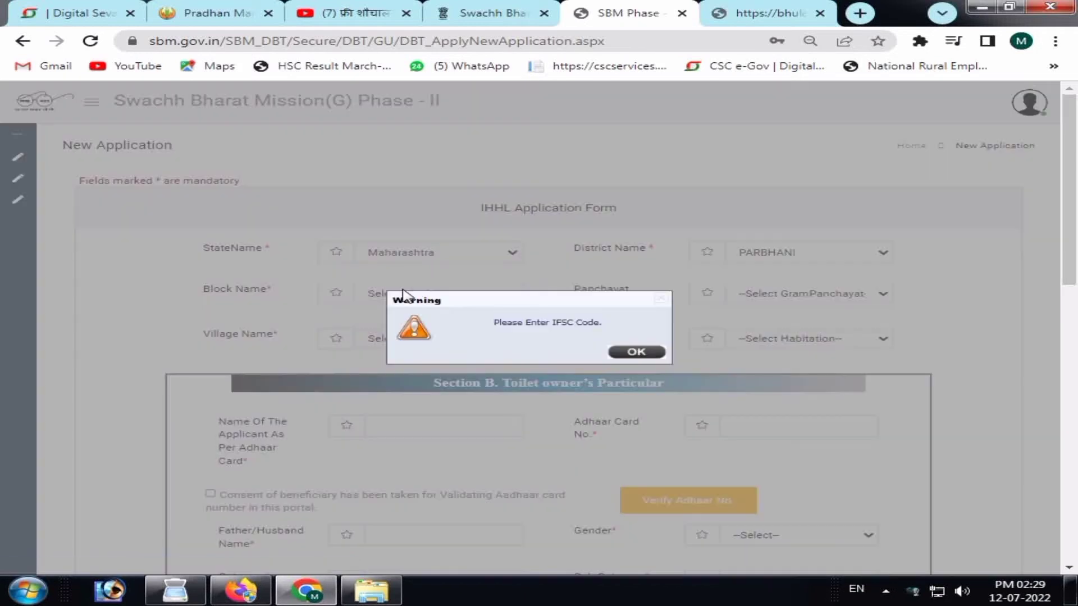
key(Return)
Choose SAILU as the block and SIDANATH BORGAON as the panchayat.
click(499, 296)
key(s)
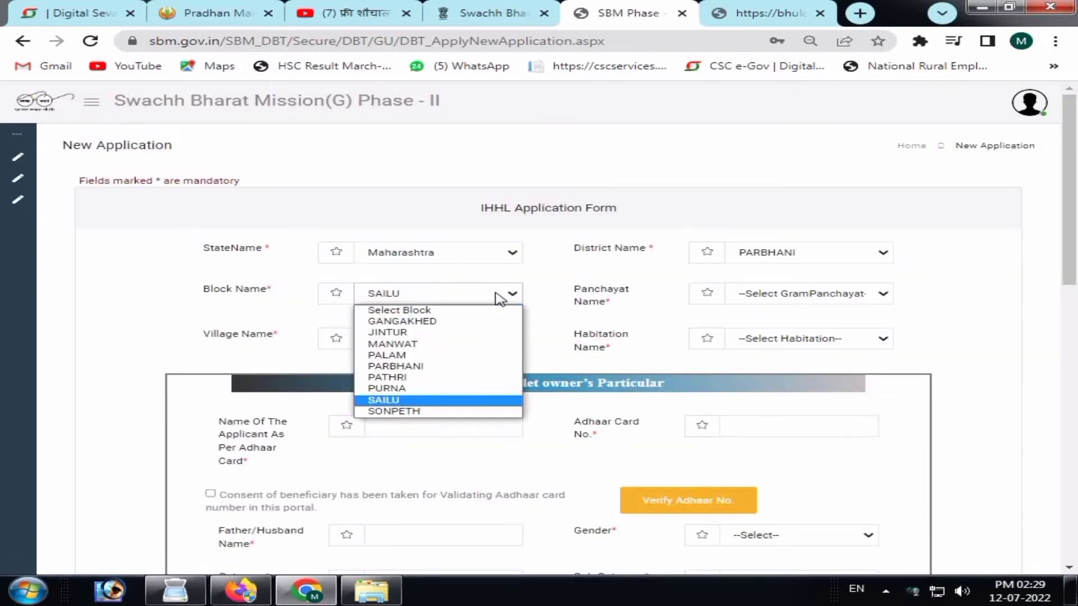
key(Return)
click(794, 302)
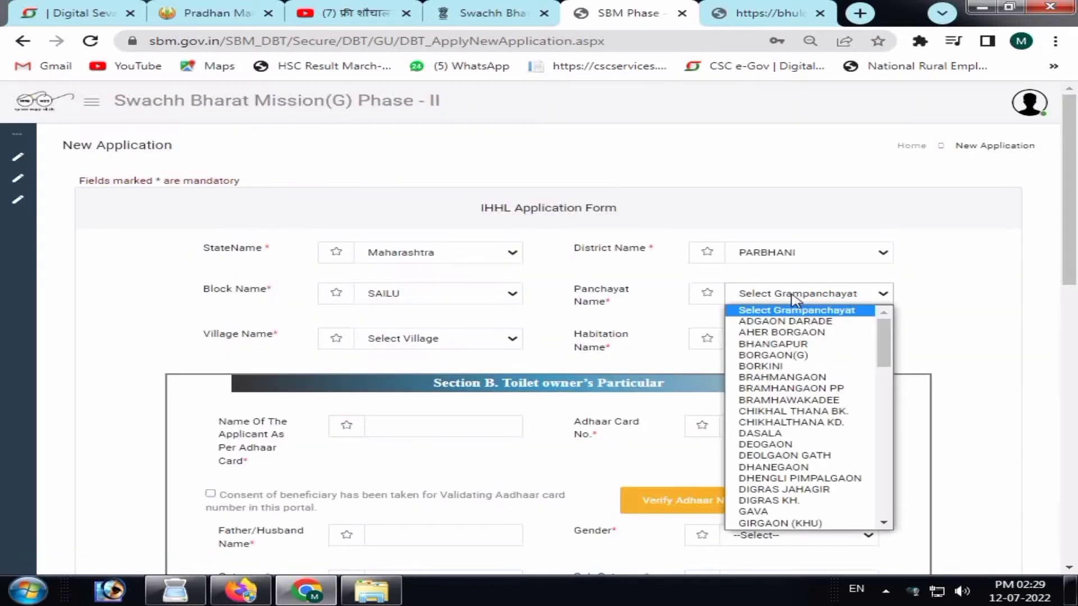
key(s)
key(i)
key(Return)
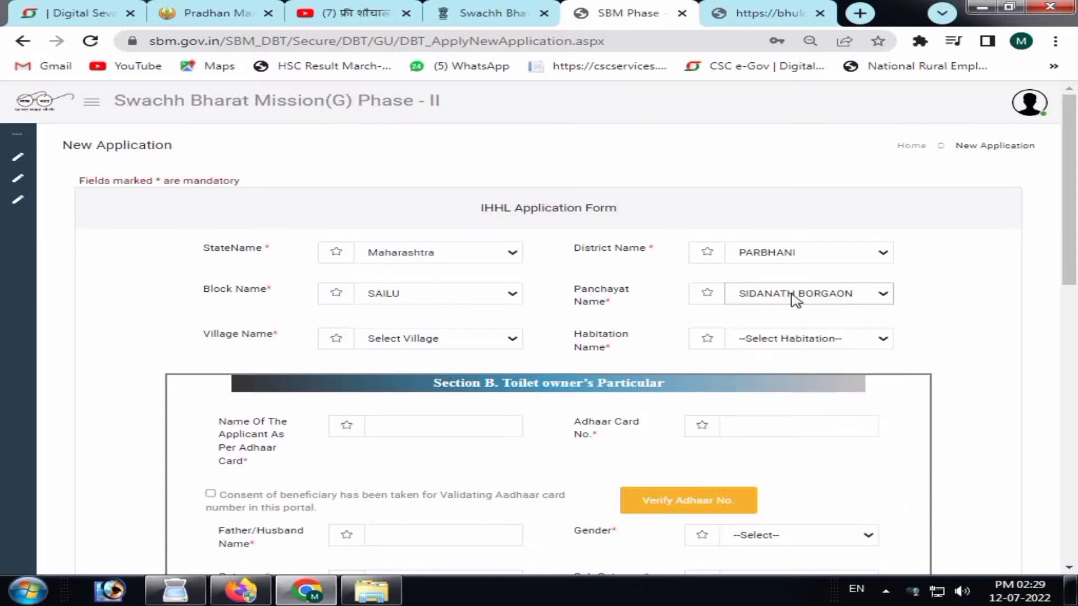
Set both village and habitation to SIDDHANATH BORGAON.
click(478, 339)
click(475, 366)
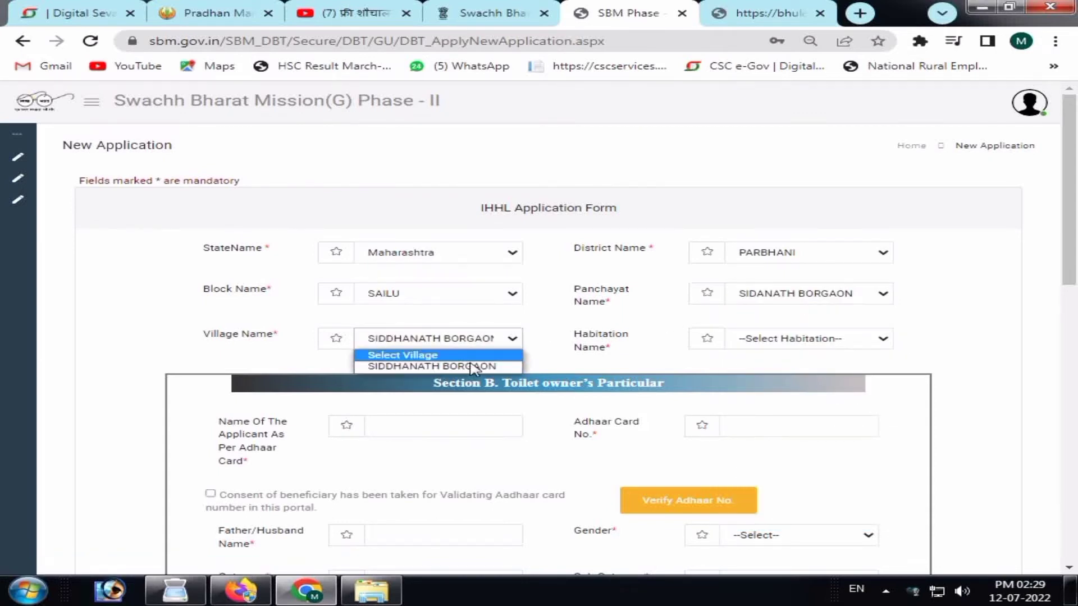
click(808, 342)
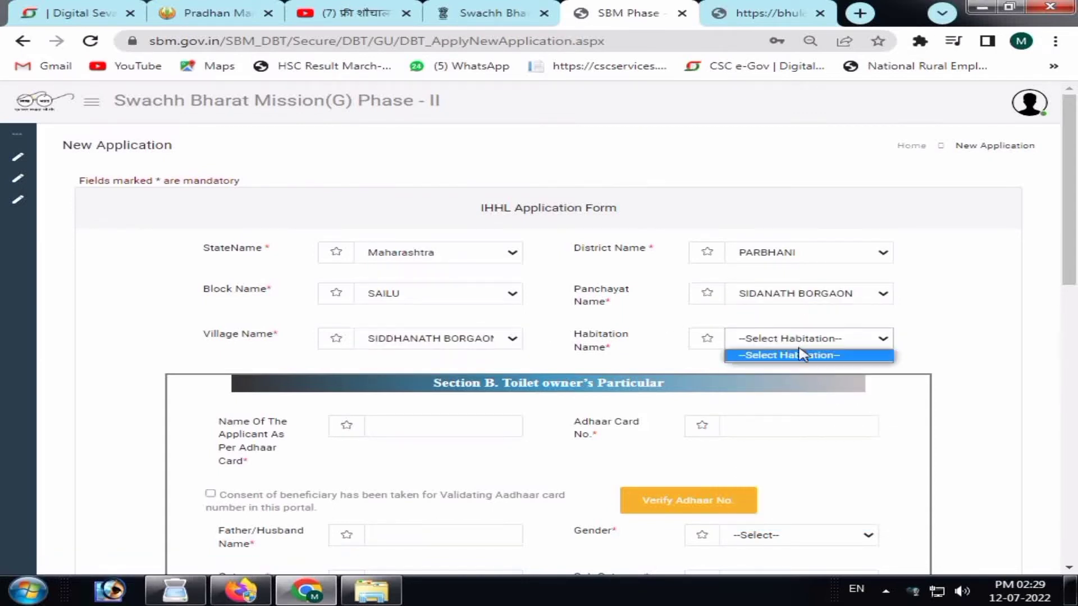
click(808, 343)
click(806, 345)
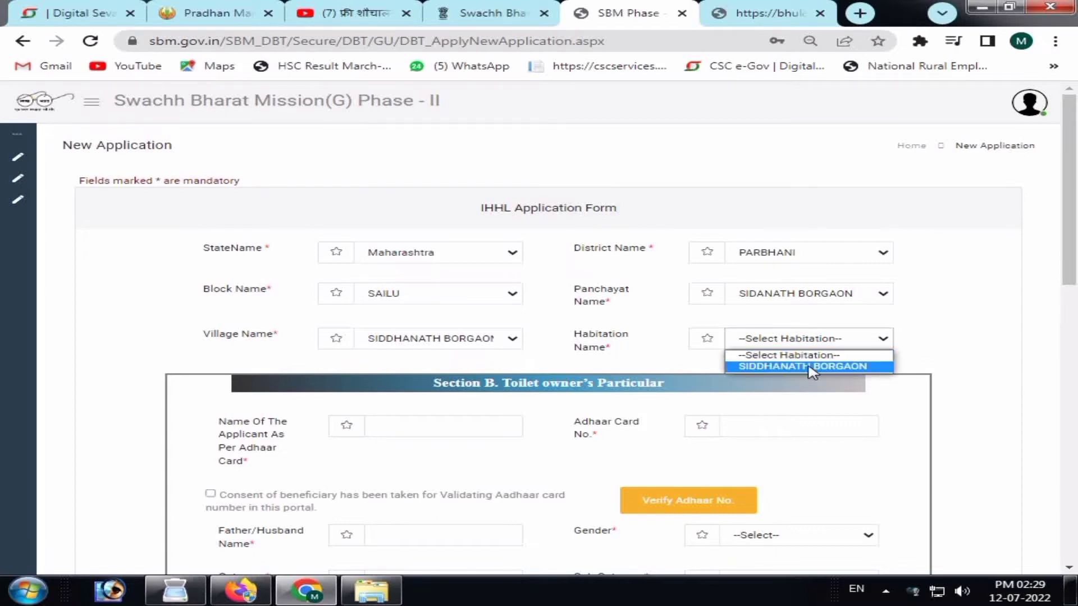
click(808, 366)
scroll(1075, 253, down, 2)
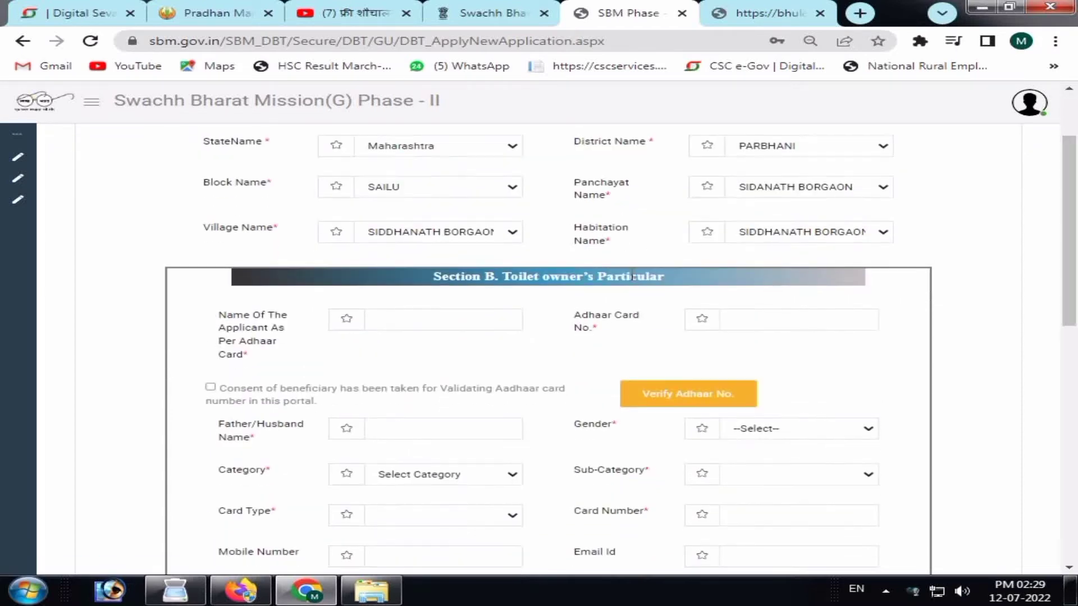
Enter the applicant's Aadhaar number, record beneficiary consent, and verify it.
scroll(469, 308, up, 1)
click(428, 405)
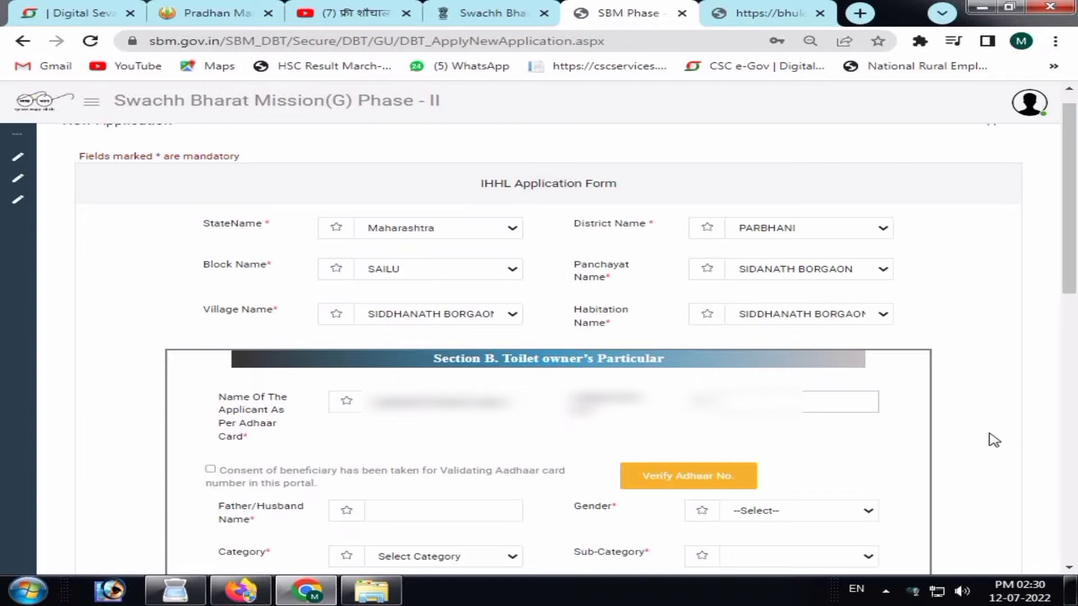
text(1234567)
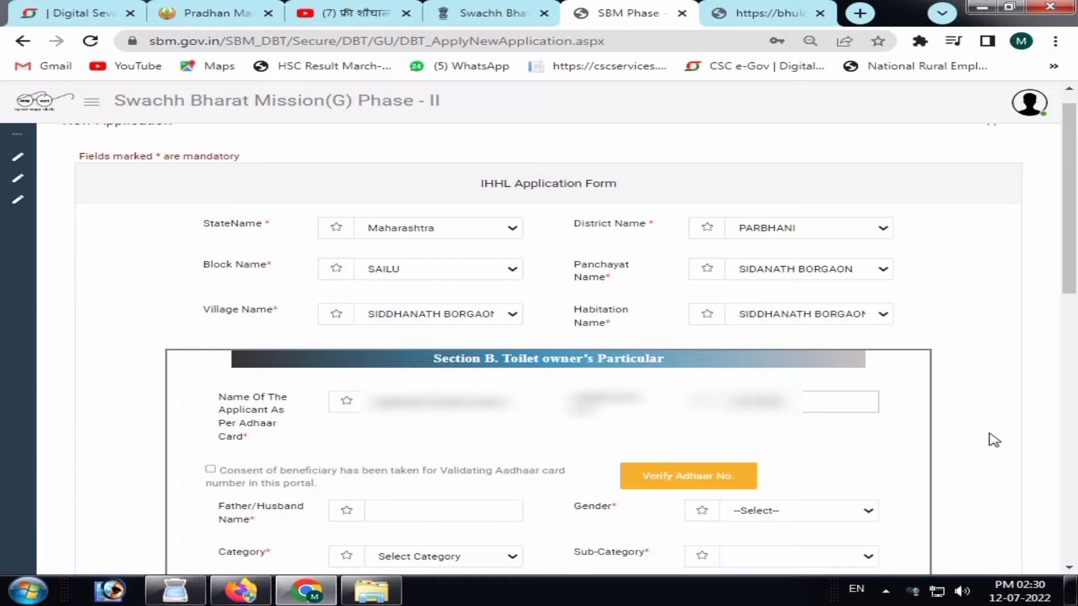
text(89011)
click(708, 479)
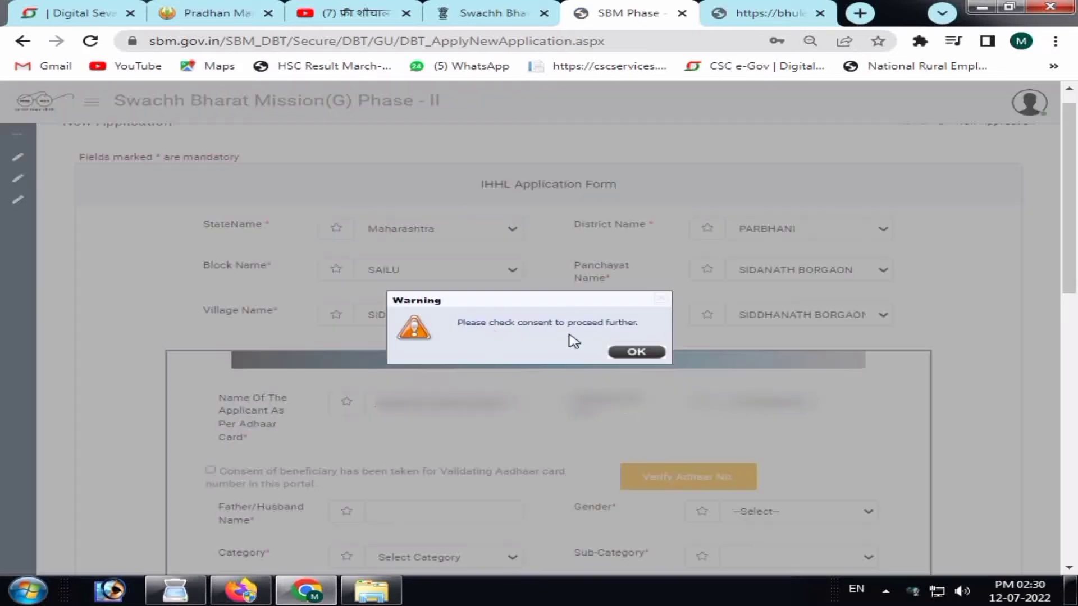
click(636, 352)
scroll(1069, 225, down, 2)
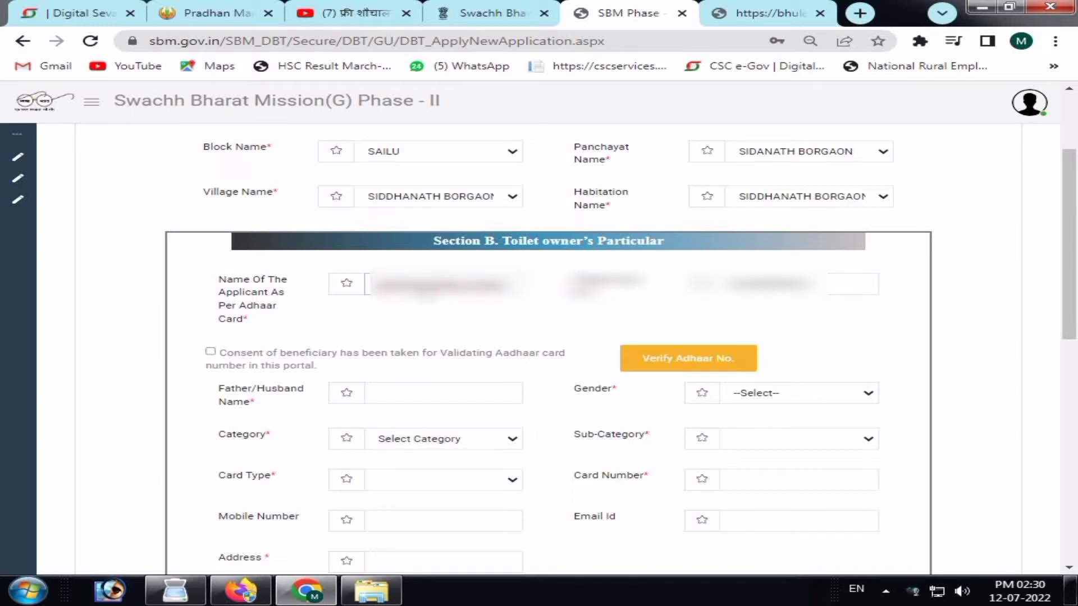
click(210, 352)
click(670, 362)
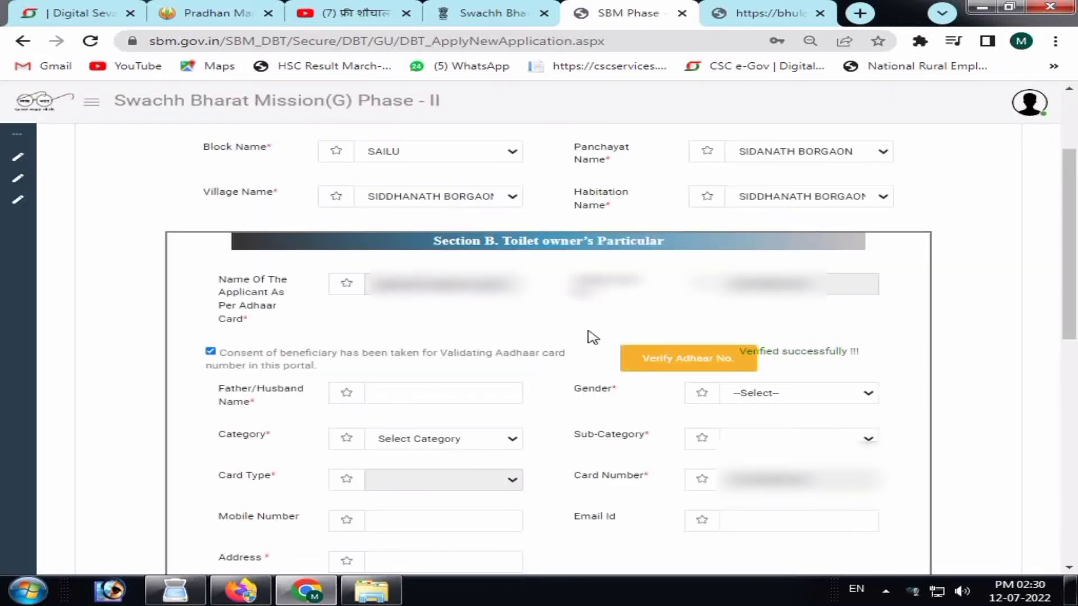
Enter the father or husband name and set gender to Male.
scroll(493, 301, down, 1)
click(441, 318)
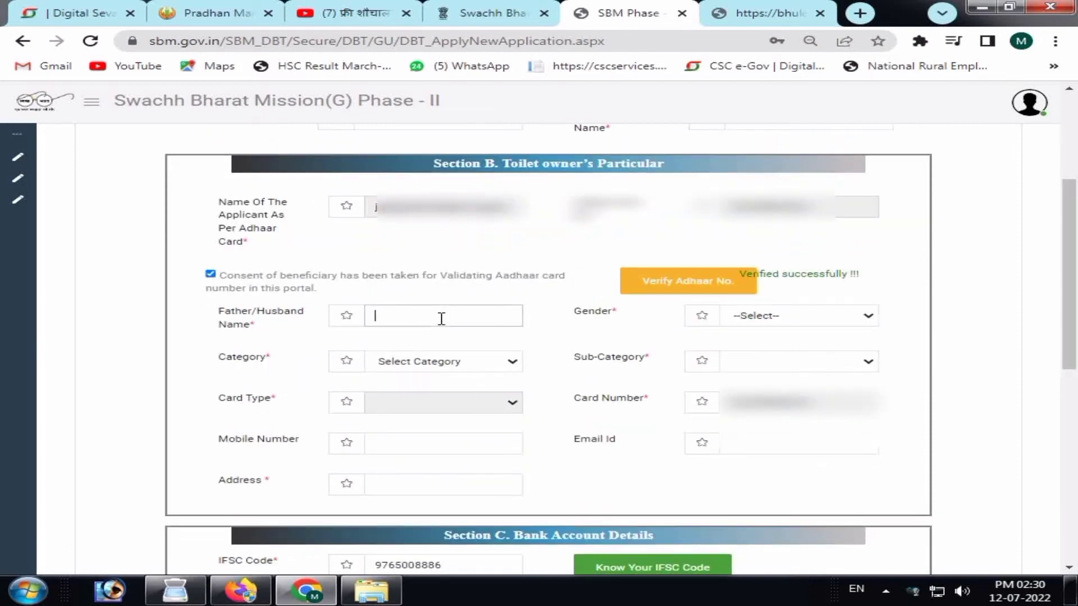
text(Ramesh)
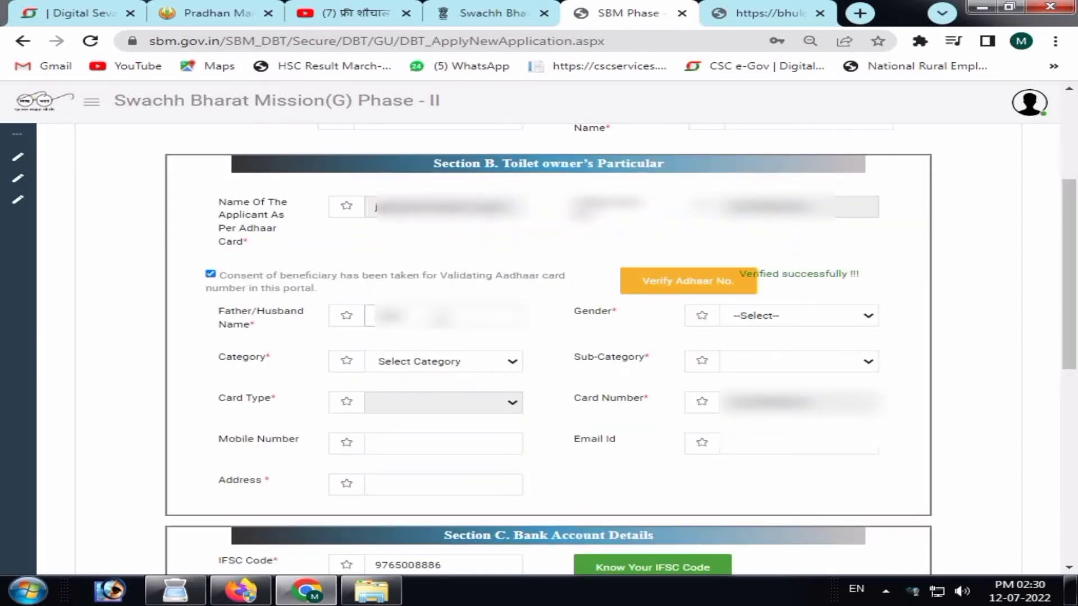
text(bhai)
key(BackSpace)
key(BackSpace)
key(BackSpace)
key(BackSpace)
key(BackSpace)
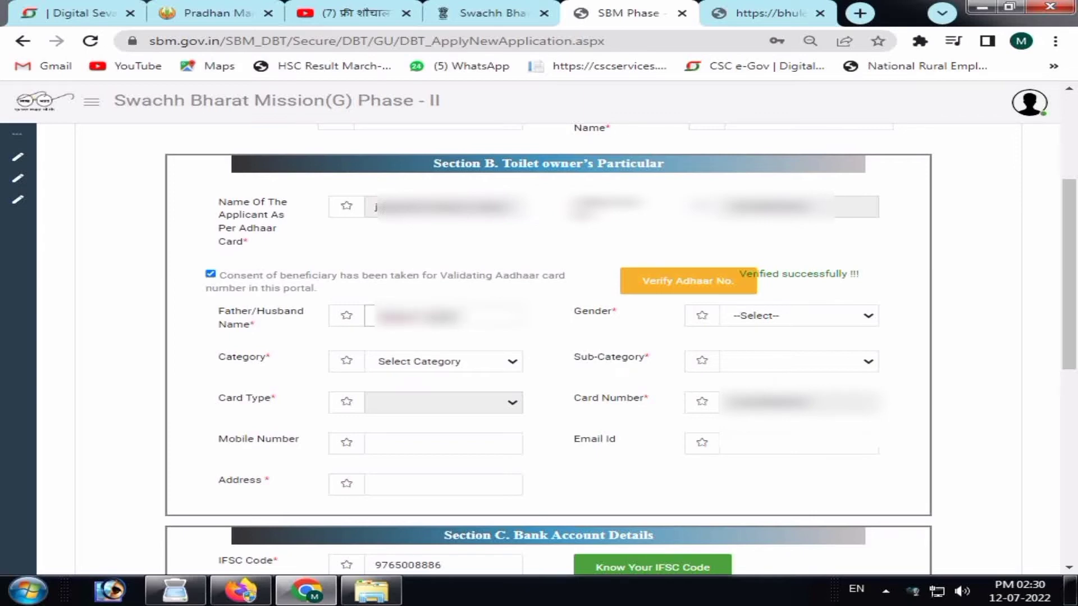
click(724, 323)
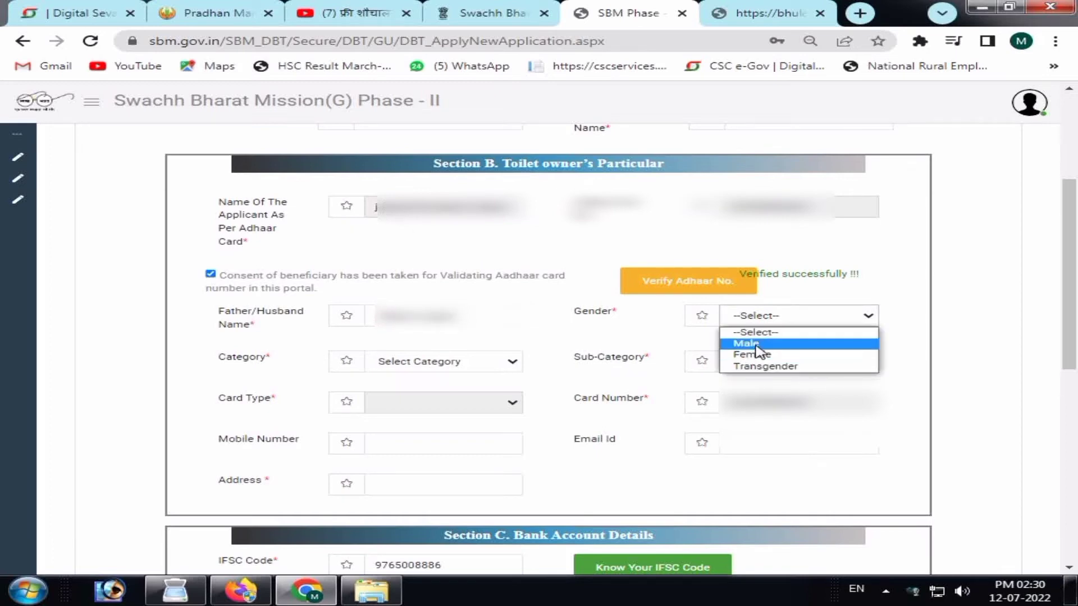
click(753, 344)
Set the category to BPL and the sub-category to GENERAL.
click(421, 364)
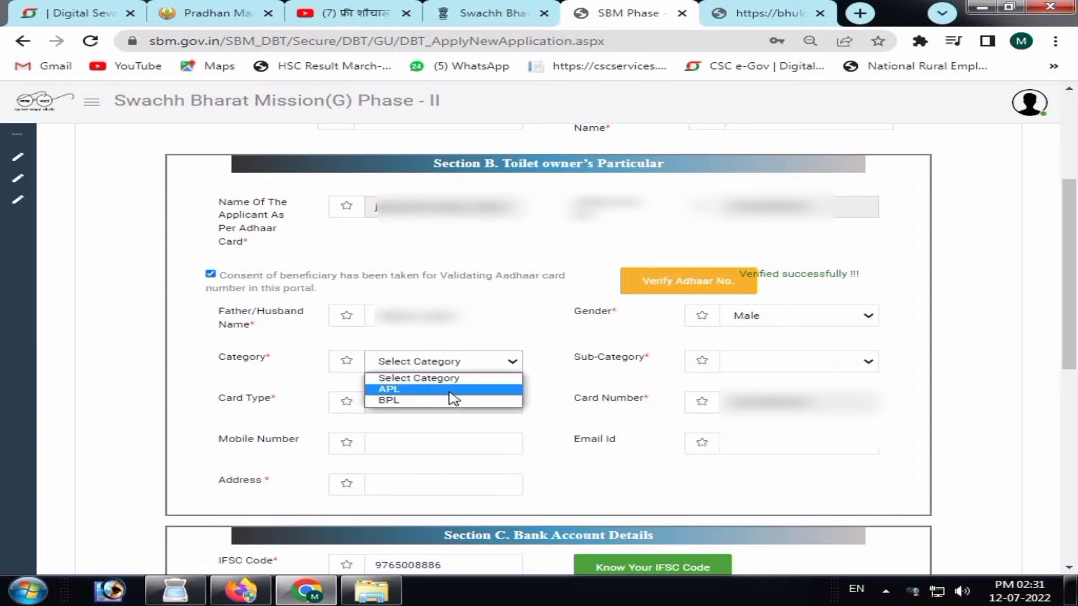
click(449, 392)
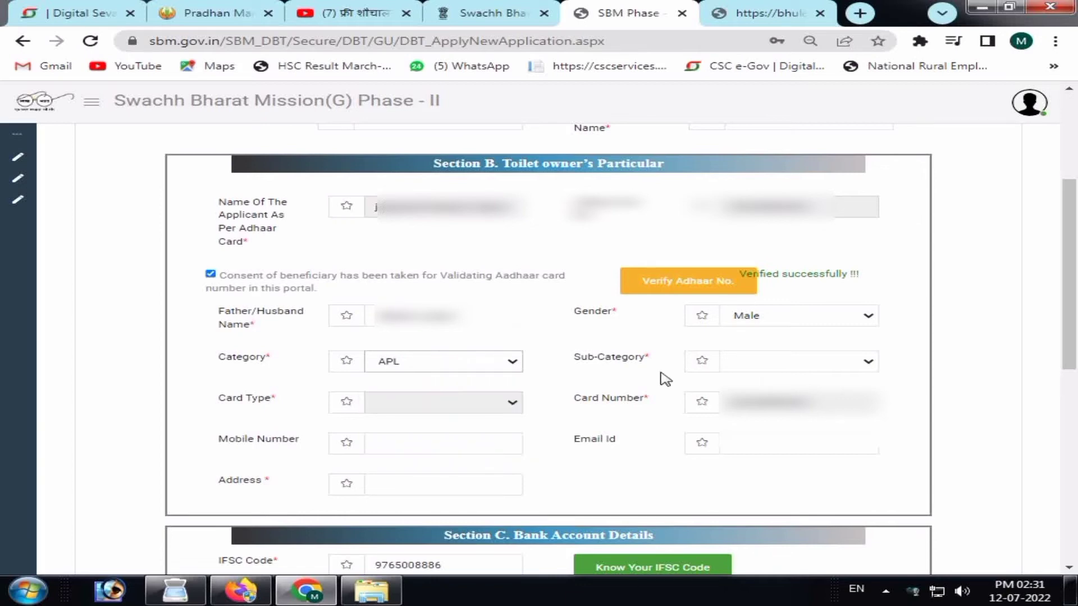
click(827, 361)
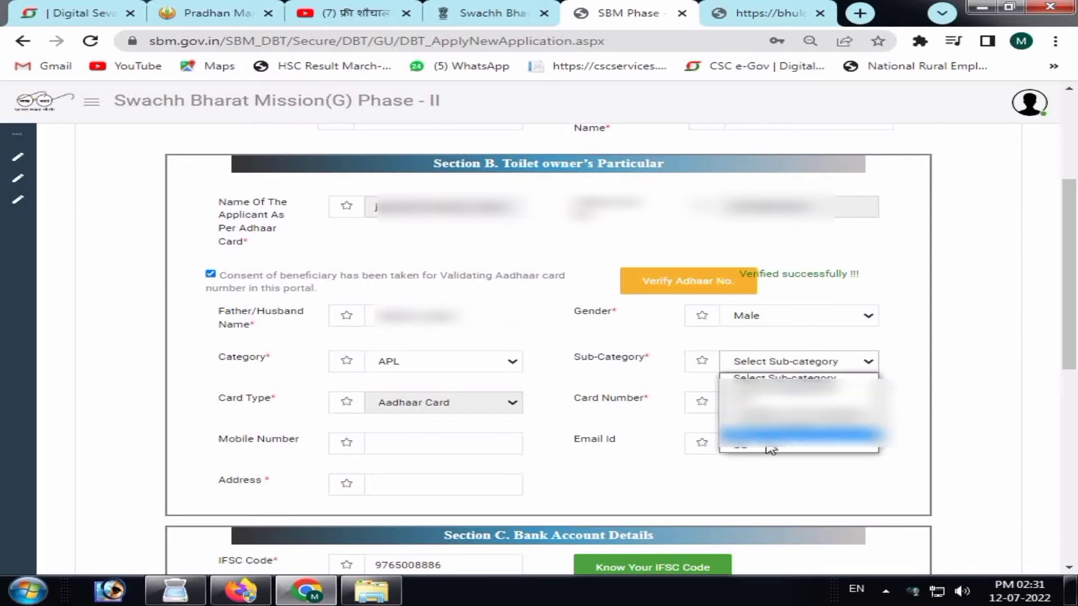
click(491, 367)
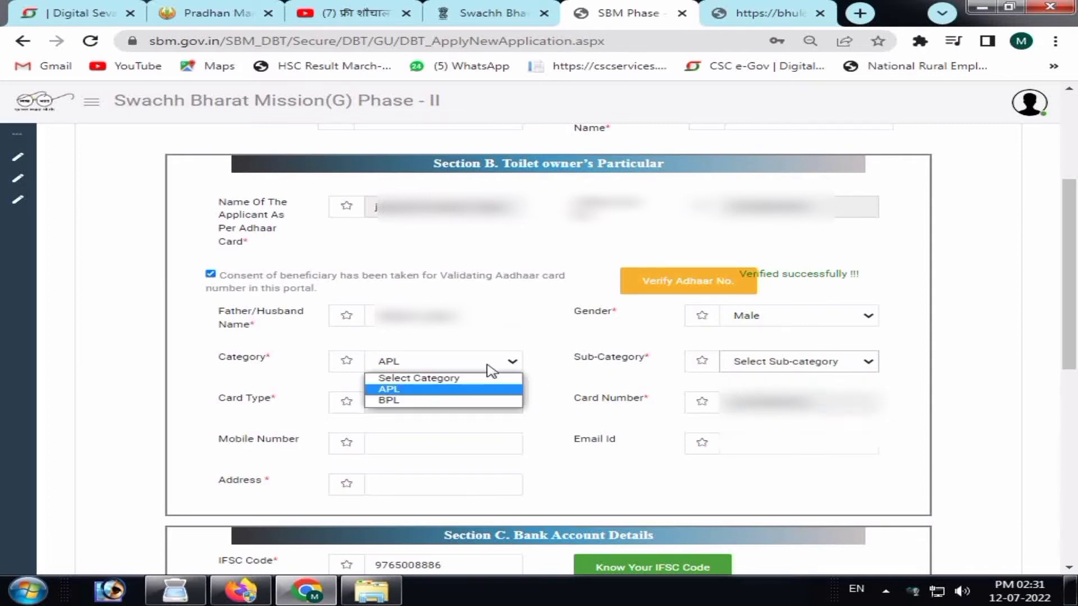
click(461, 400)
click(802, 364)
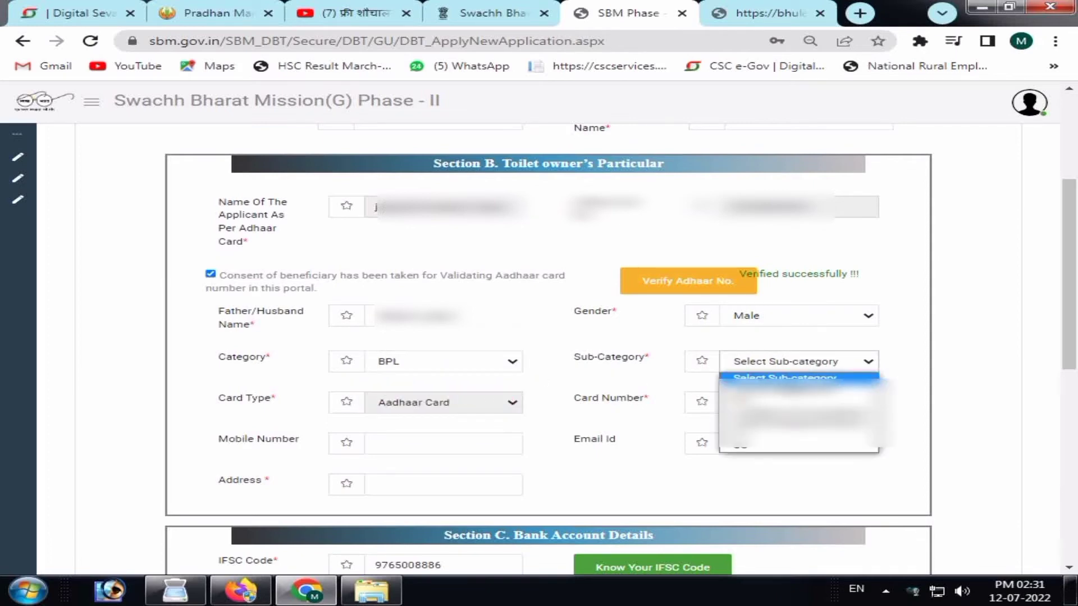
click(730, 379)
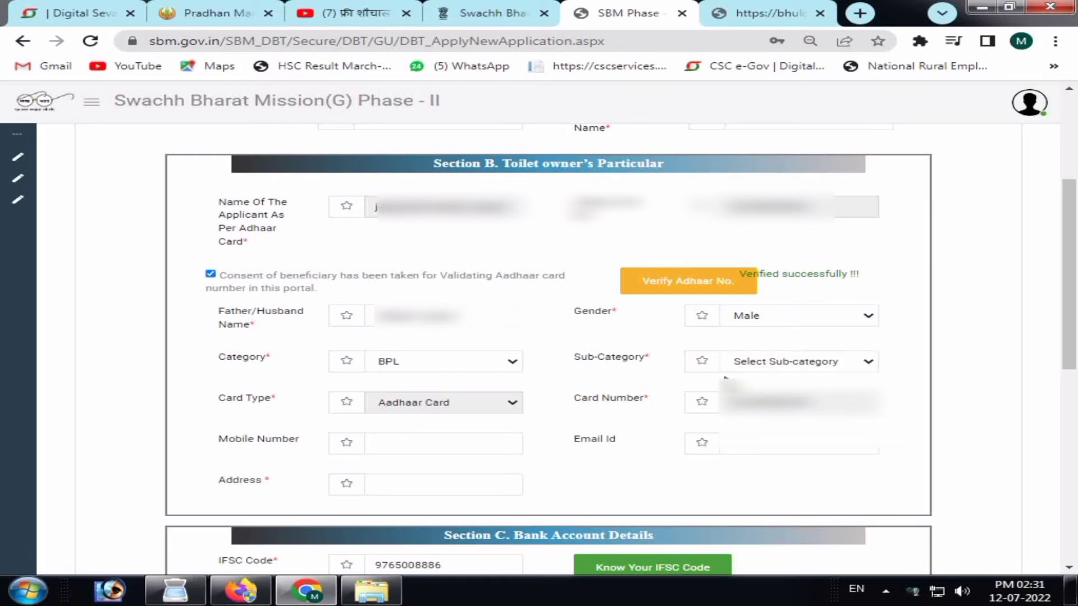
click(764, 365)
key(Down)
key(Return)
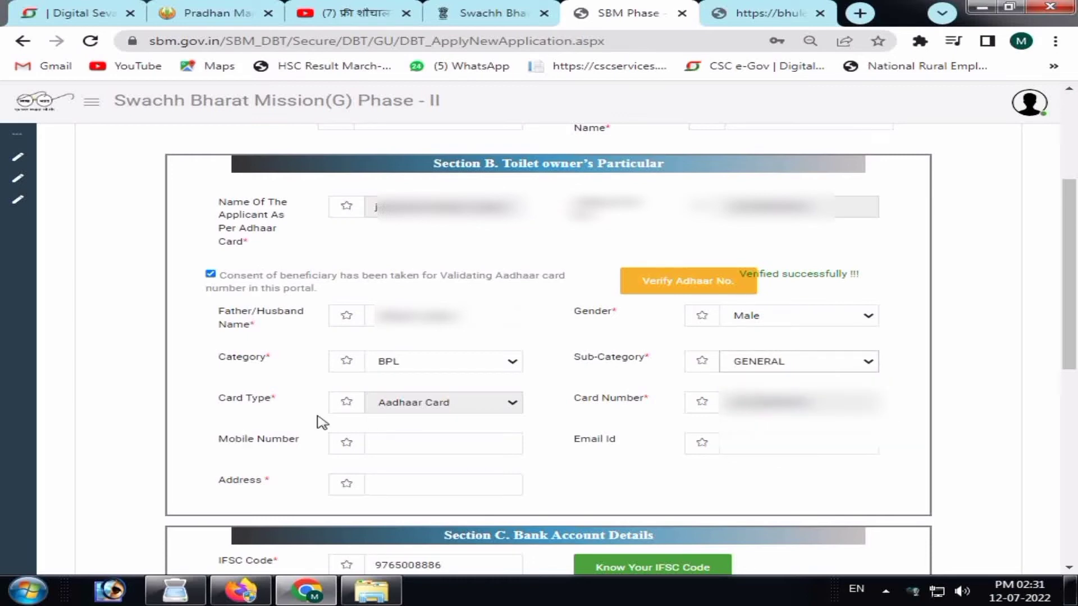
Enter the applicant's mobile number and address.
click(419, 445)
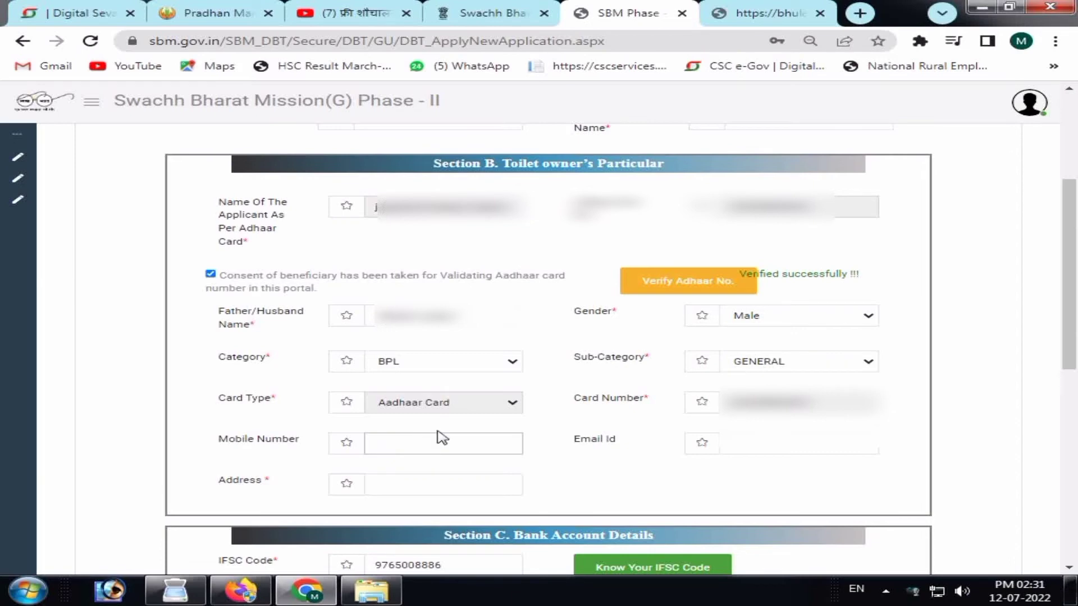
text(9)
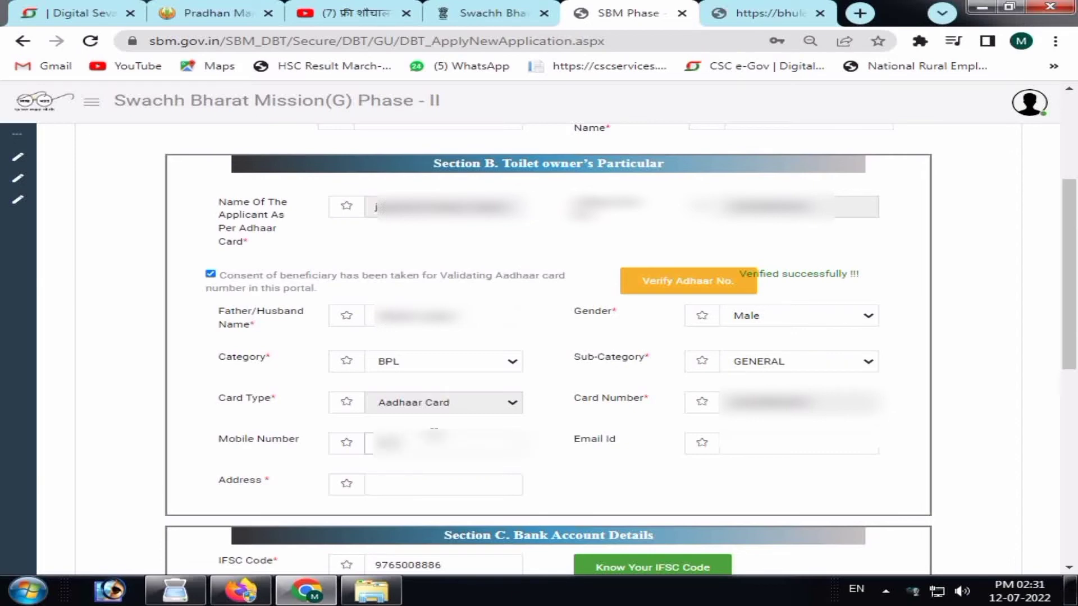
text(87654321)
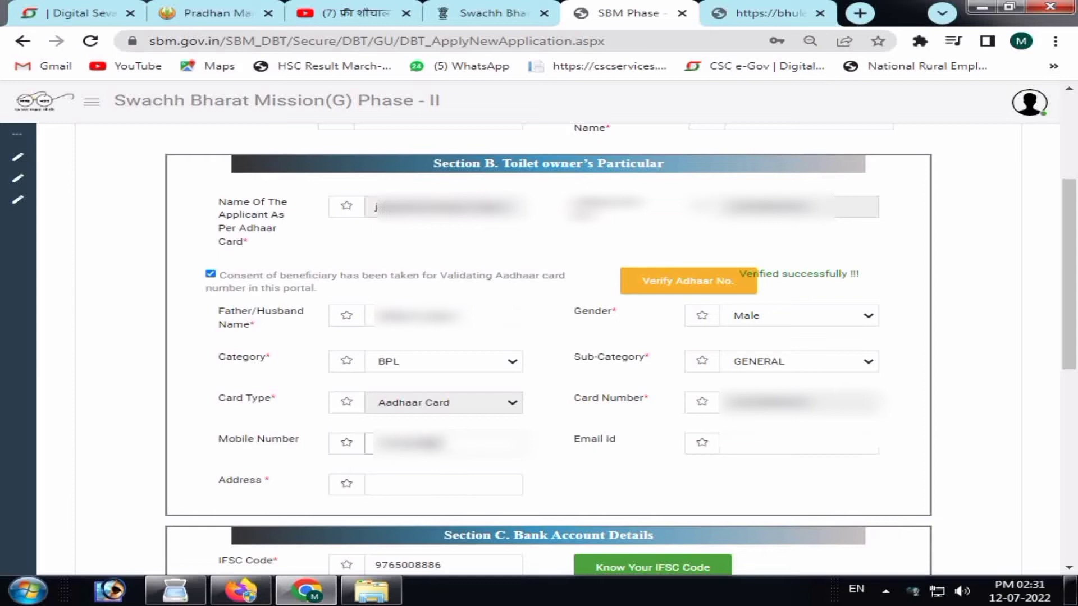
click(450, 489)
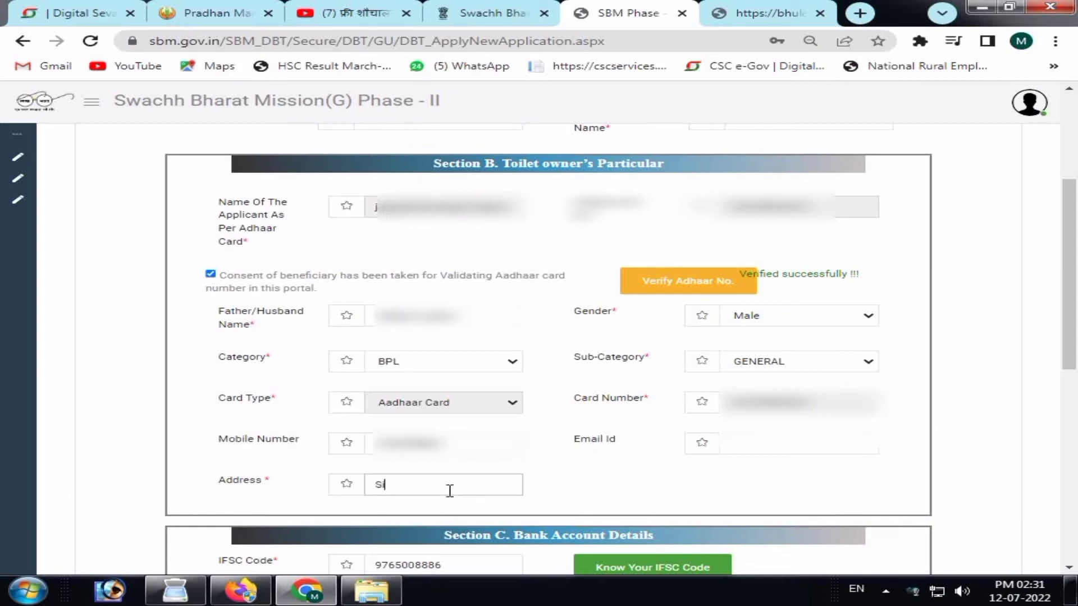
text(Siddhenath Berga)
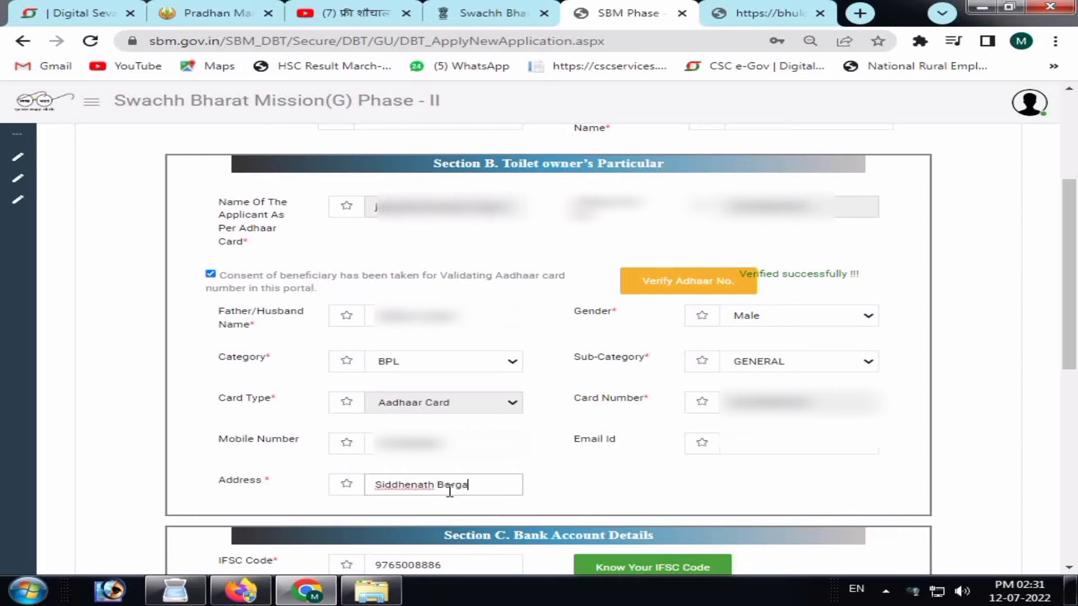
text(o)
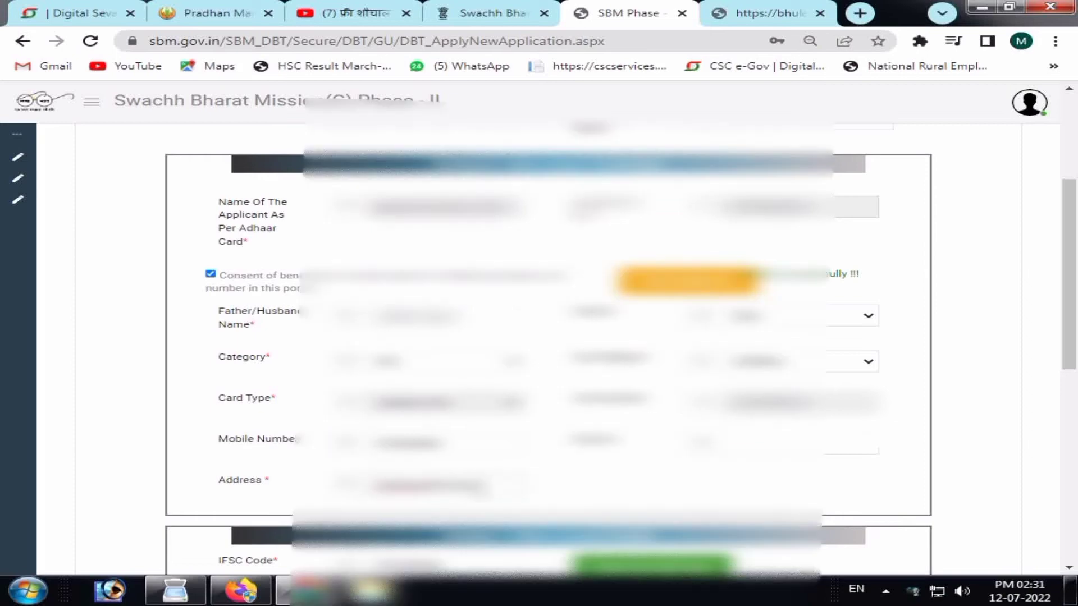
Accept IFSC code YESB0PDBHO1 from the suggestions and close the IFSC lookup to auto-fill bank details.
drag(1070, 280, 1075, 359)
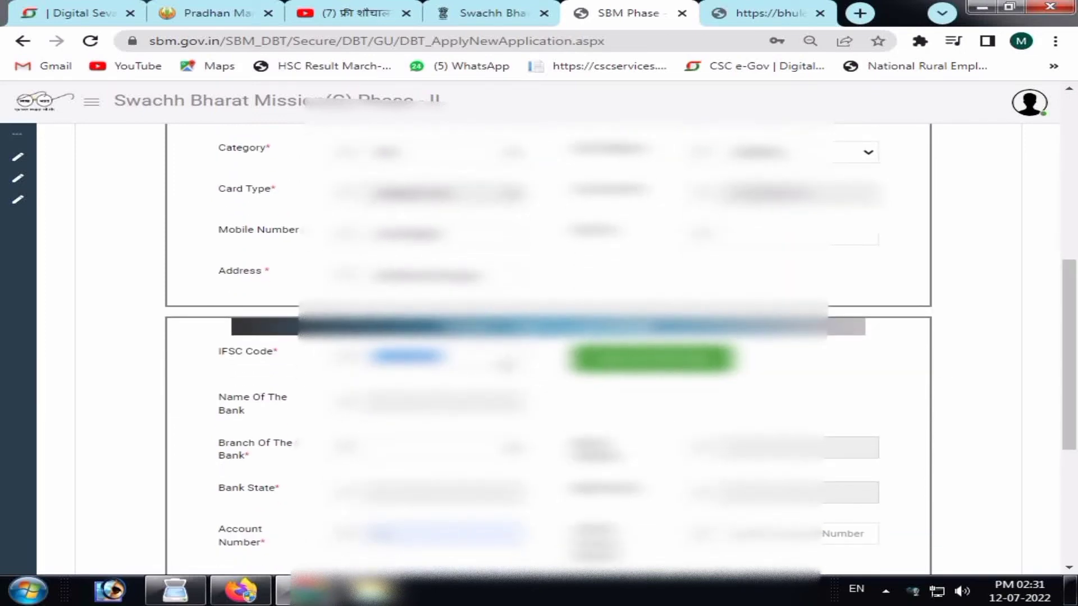
click(472, 348)
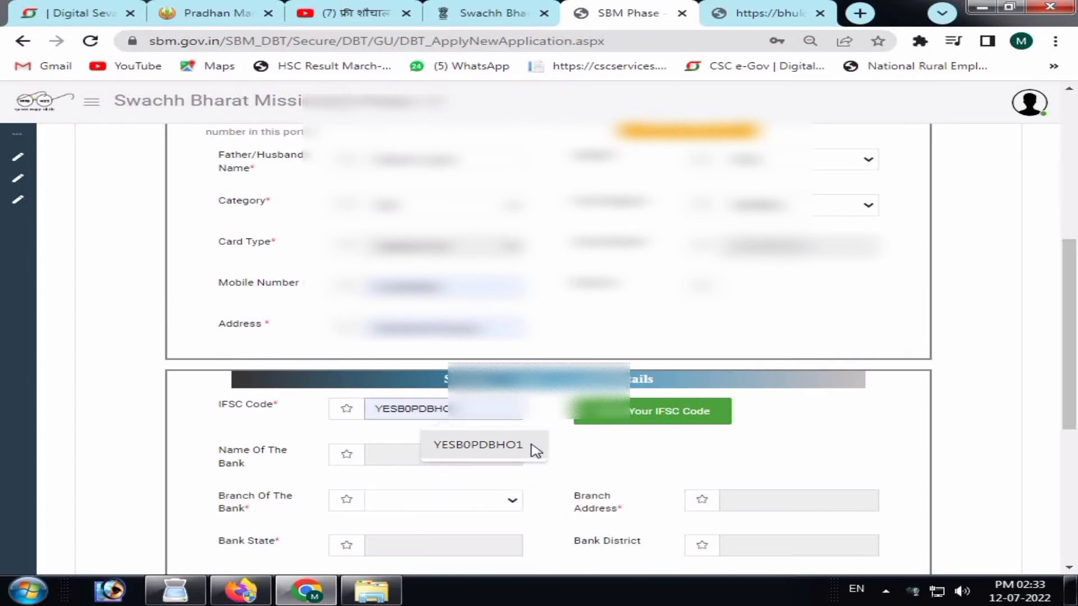
click(534, 447)
click(646, 410)
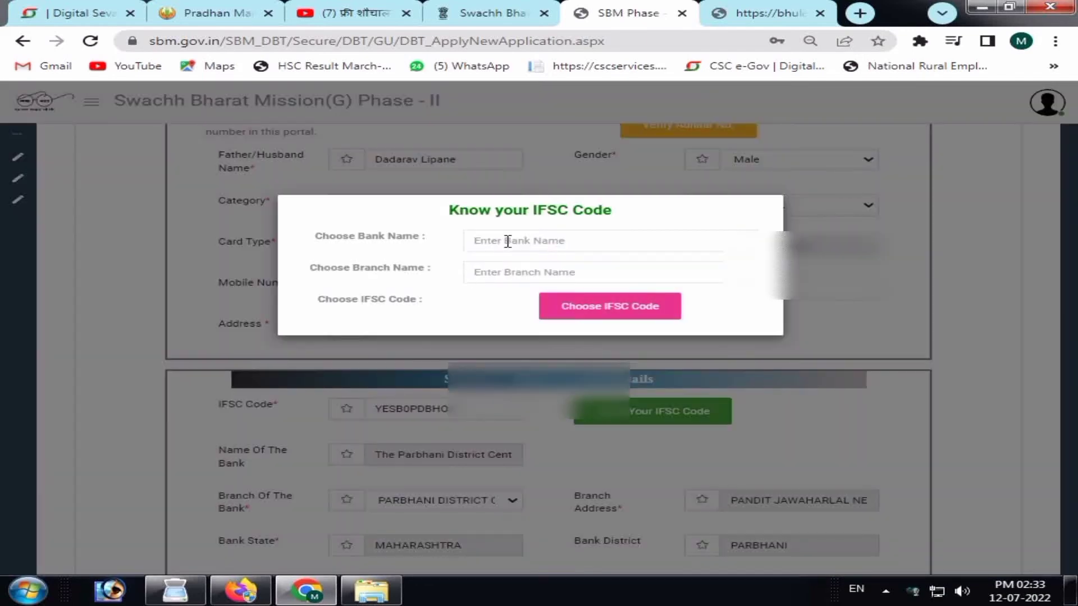
click(508, 241)
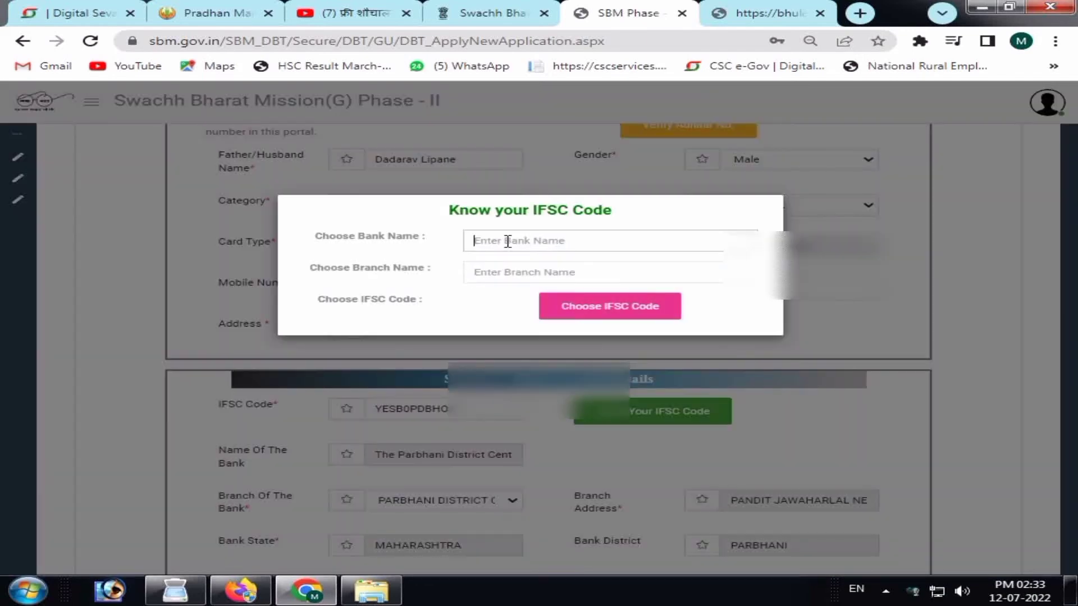
click(621, 316)
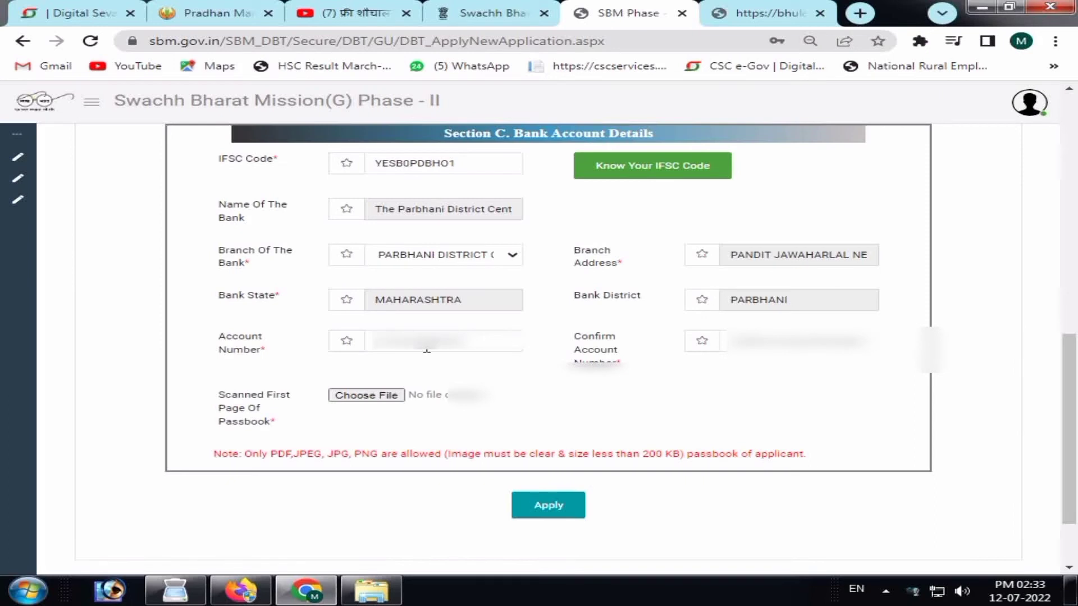
Enter the bank account number and retype it in Confirm Account Number.
triple_click(820, 253)
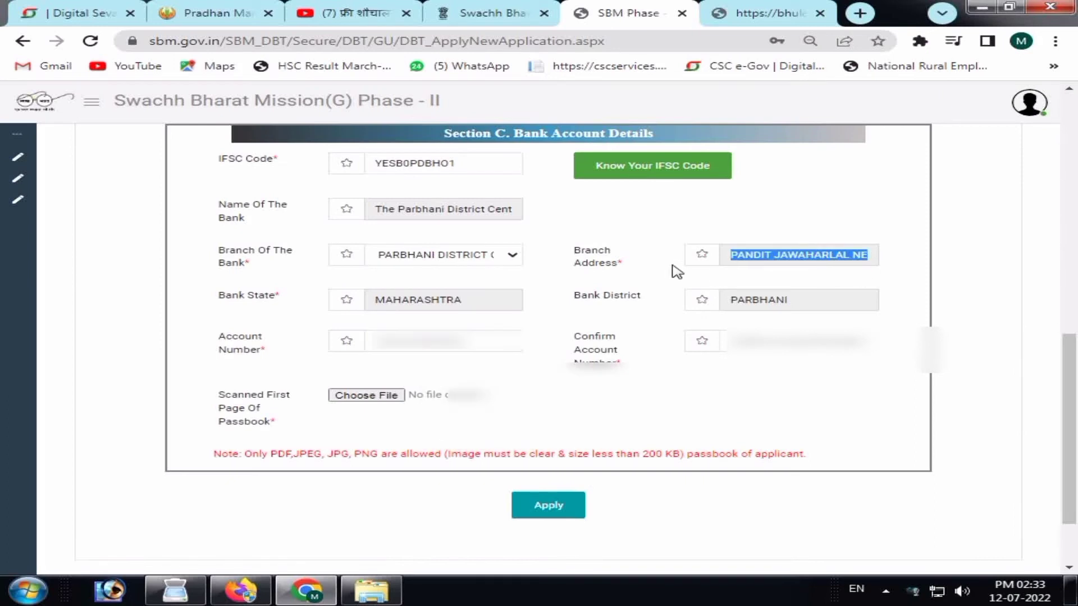
click(485, 340)
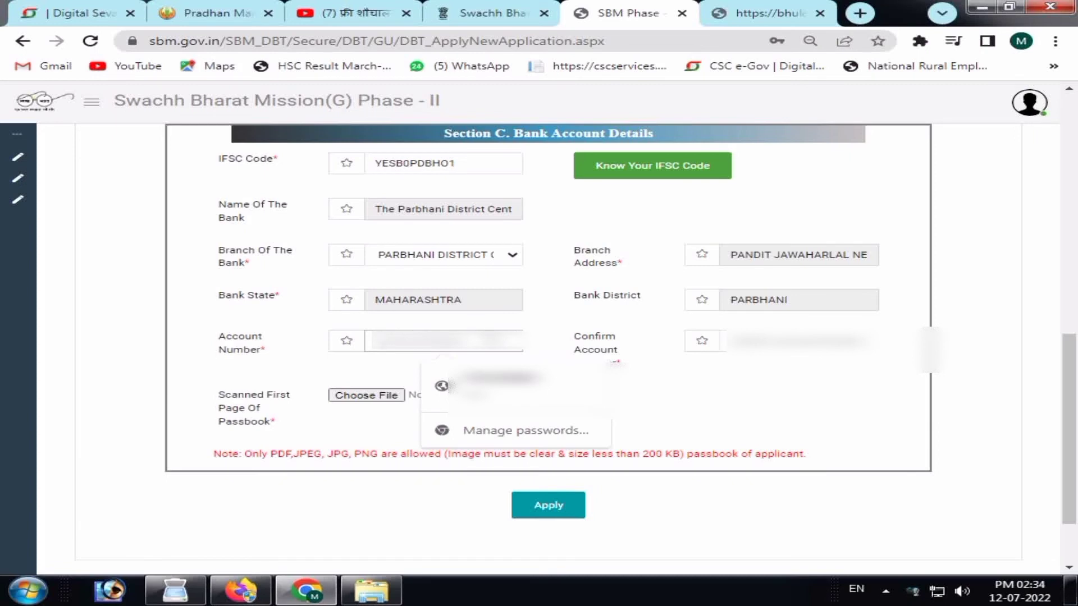
key(Escape)
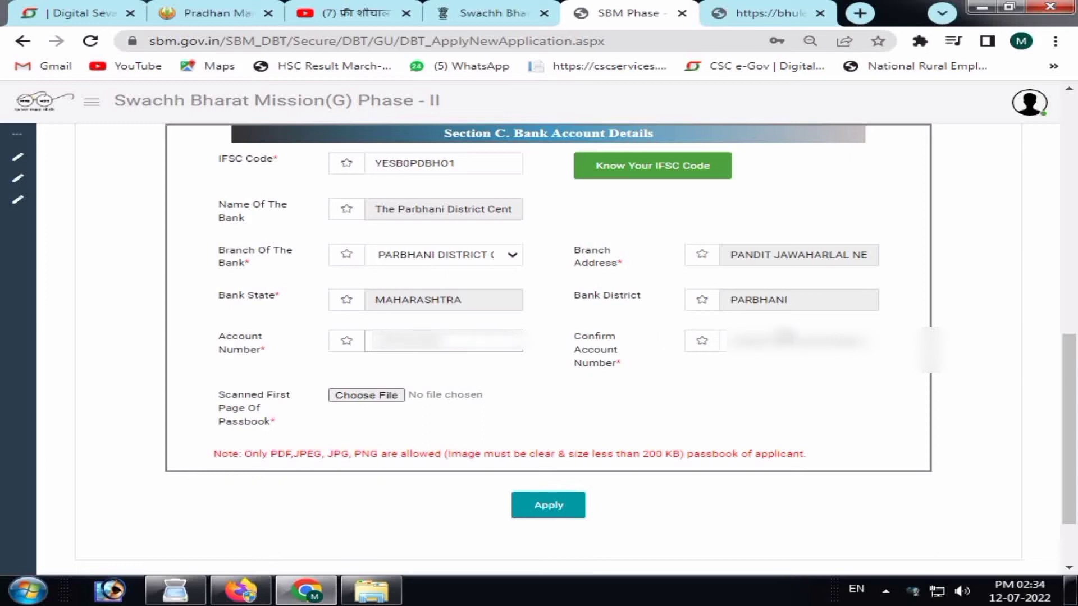
click(784, 335)
text(123)
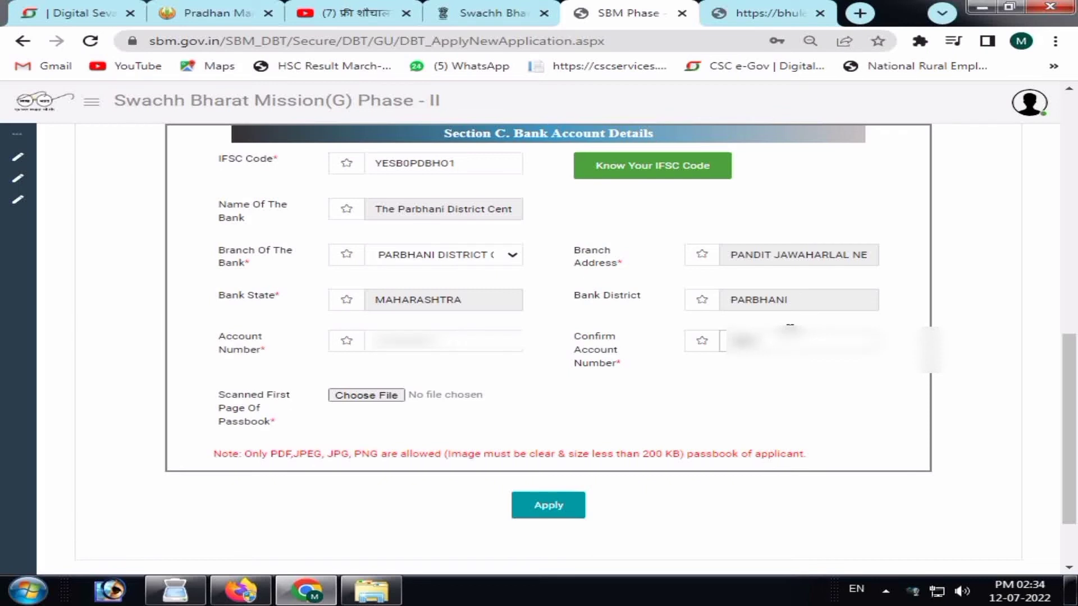
text(123)
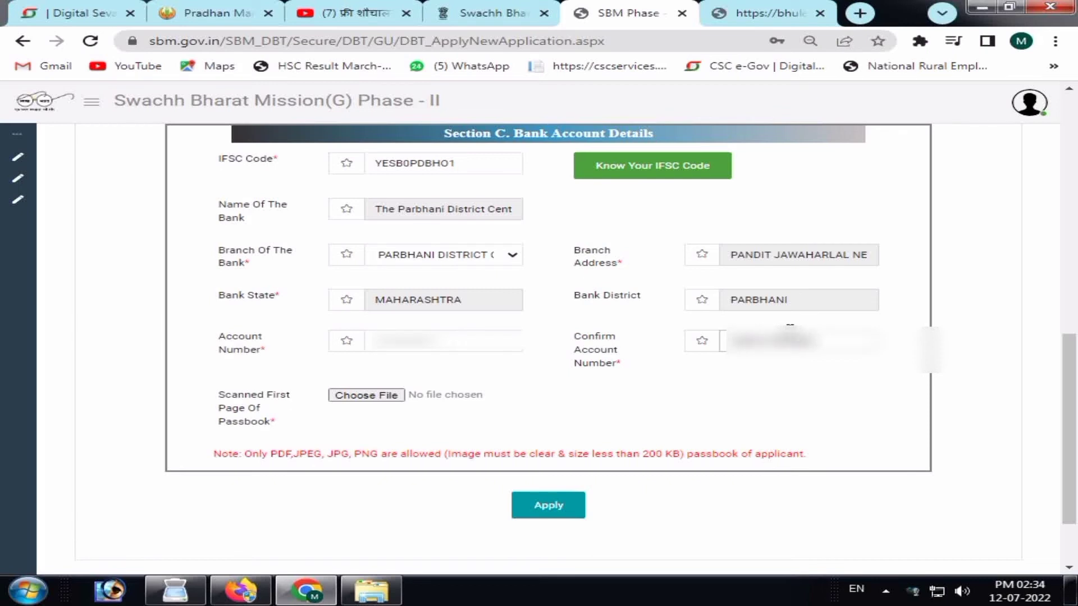
text(4)
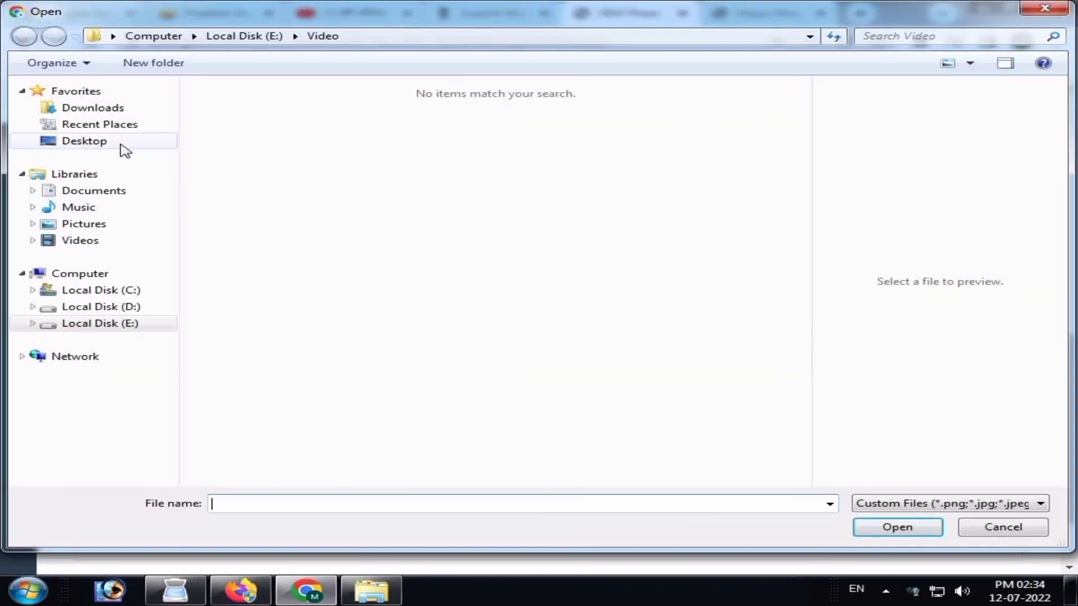
Attach Desktop file bank.jpg, rotated clockwise, as the passbook scan and submit.
click(124, 150)
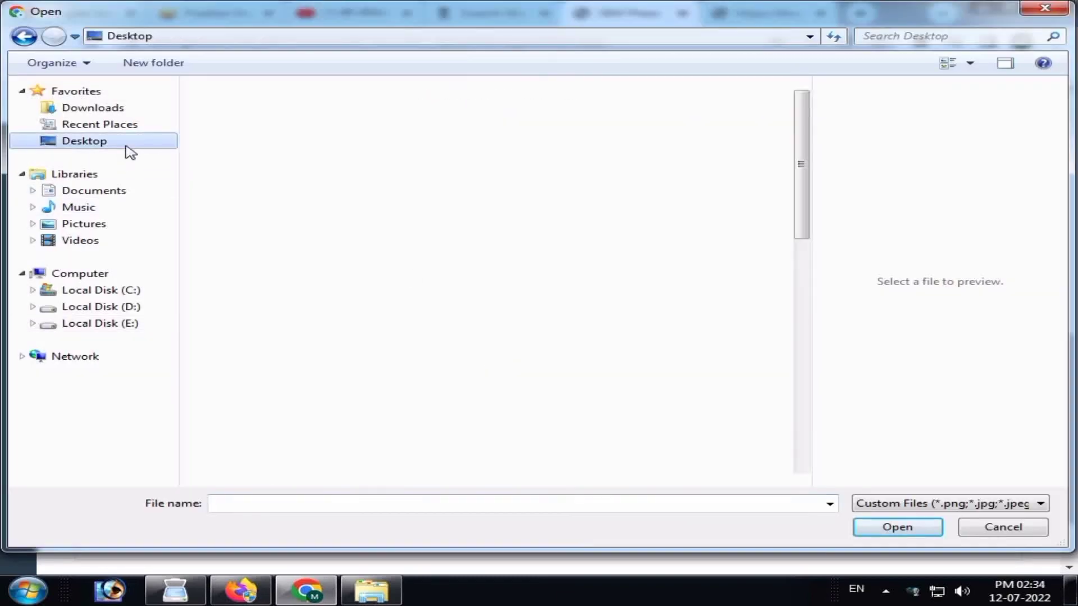
drag(800, 266, 640, 111)
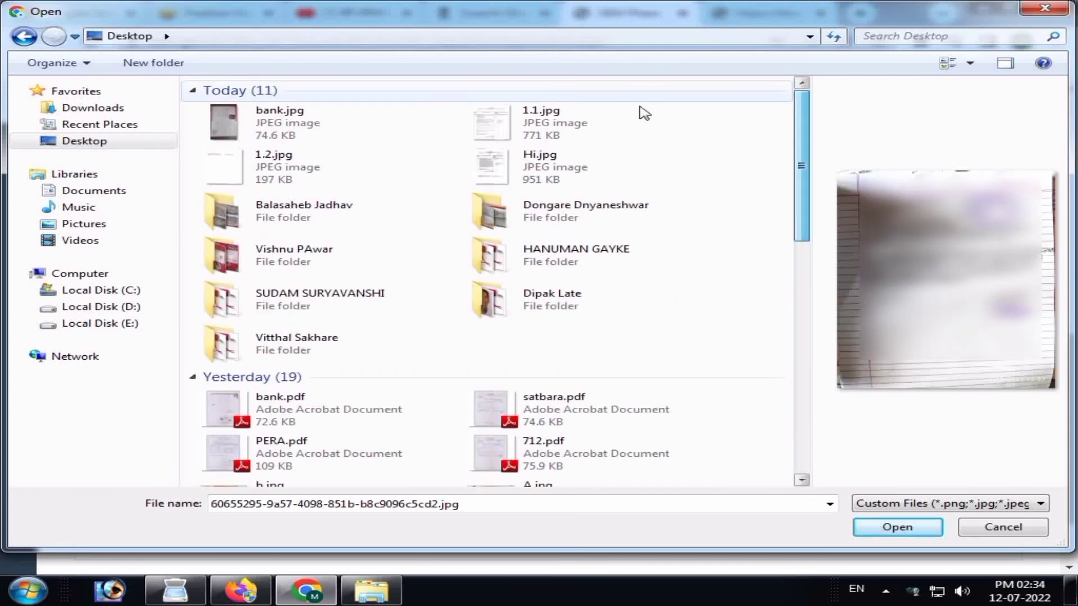
click(280, 120)
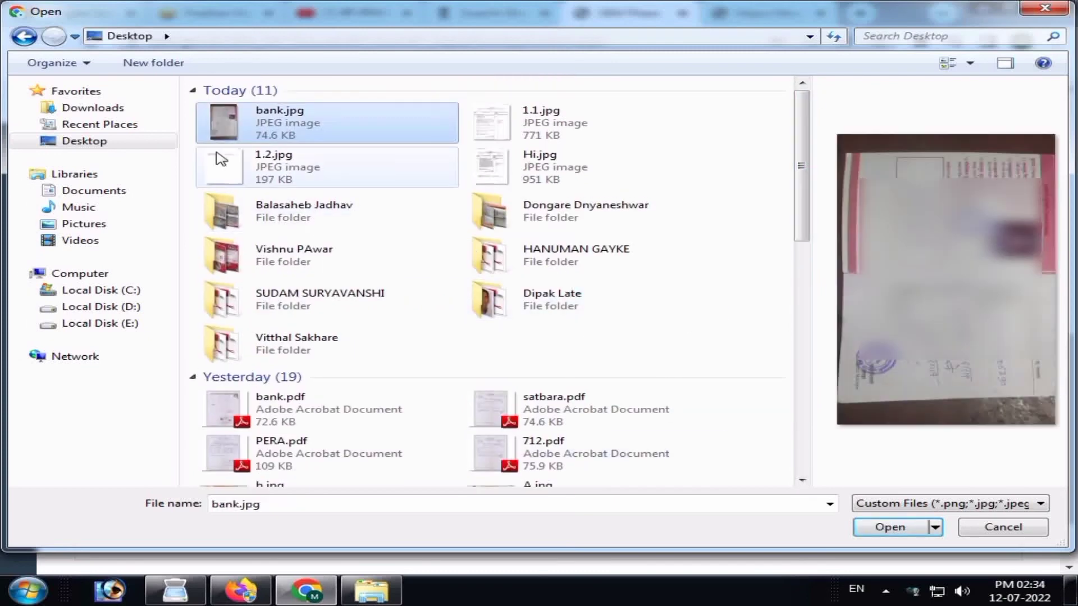
right_click(261, 121)
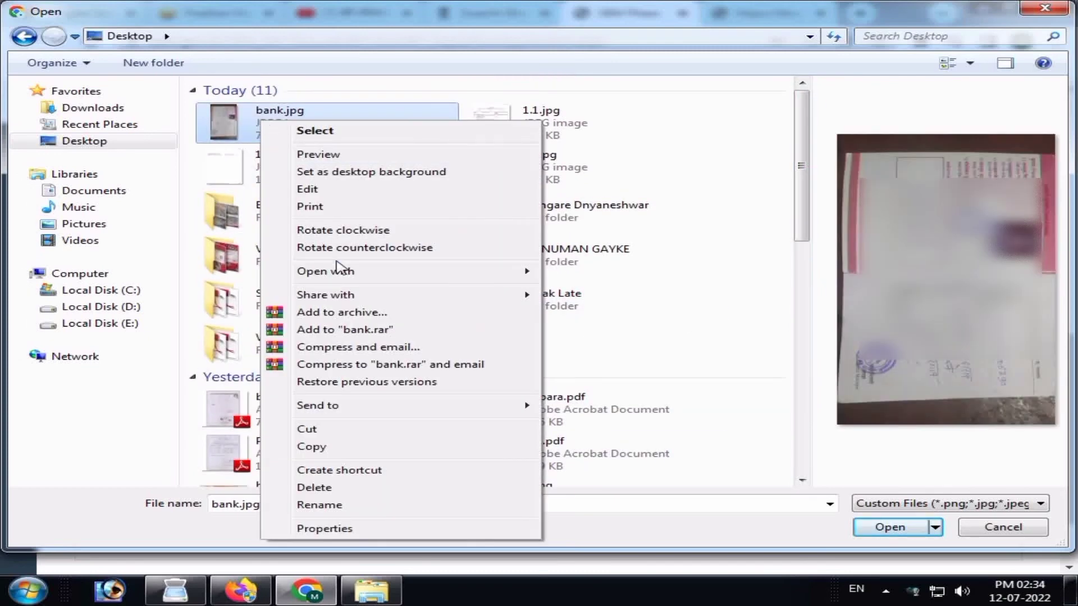
click(306, 230)
key(Return)
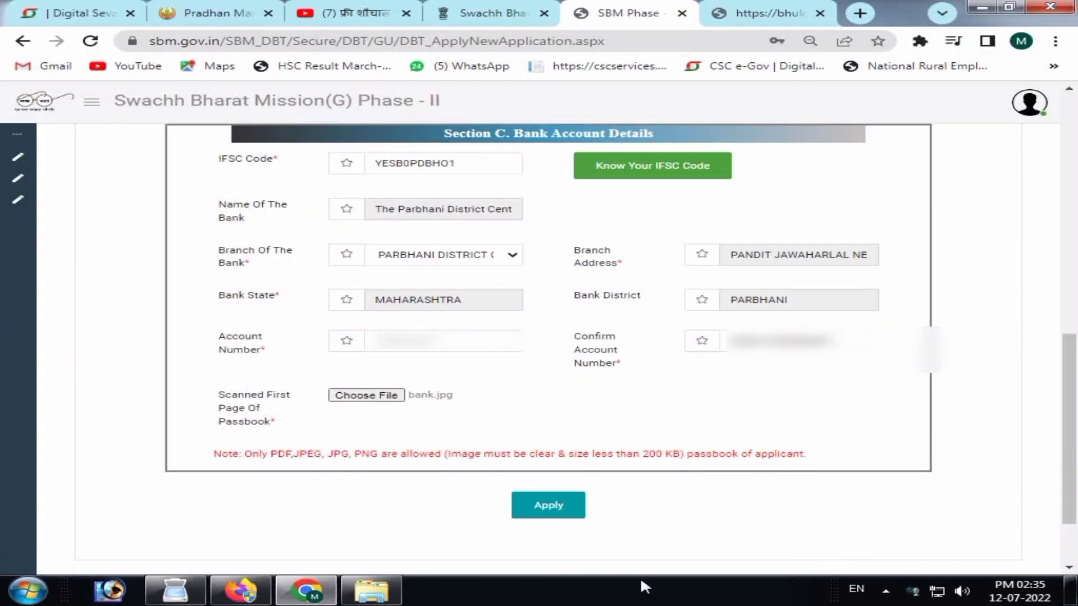
click(565, 510)
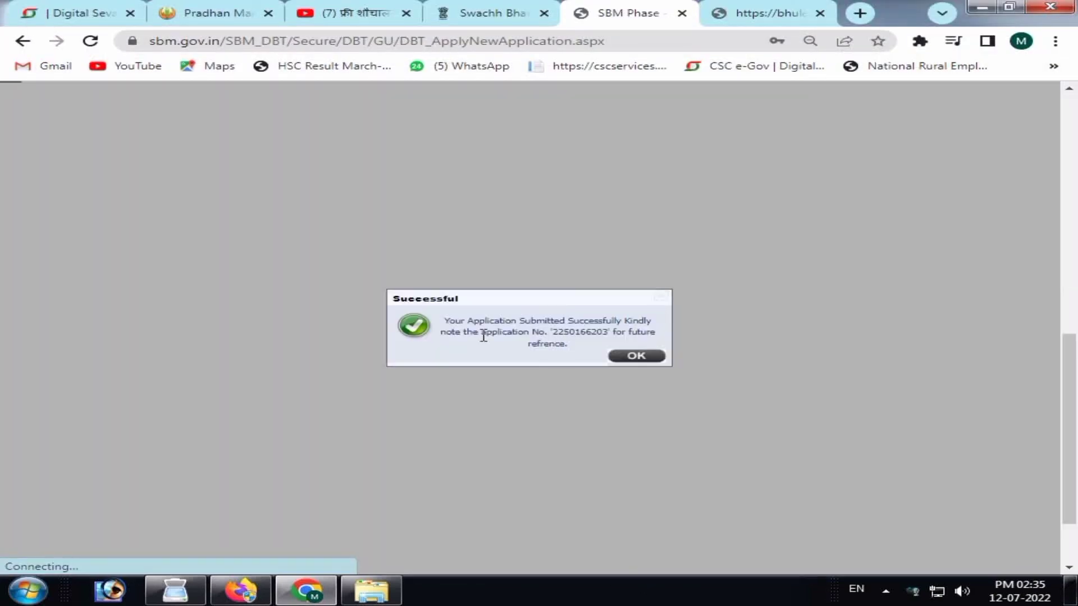
Copy the application number from the success message, then go to View Application in the sidebar.
double_click(587, 335)
right_click(587, 335)
click(618, 348)
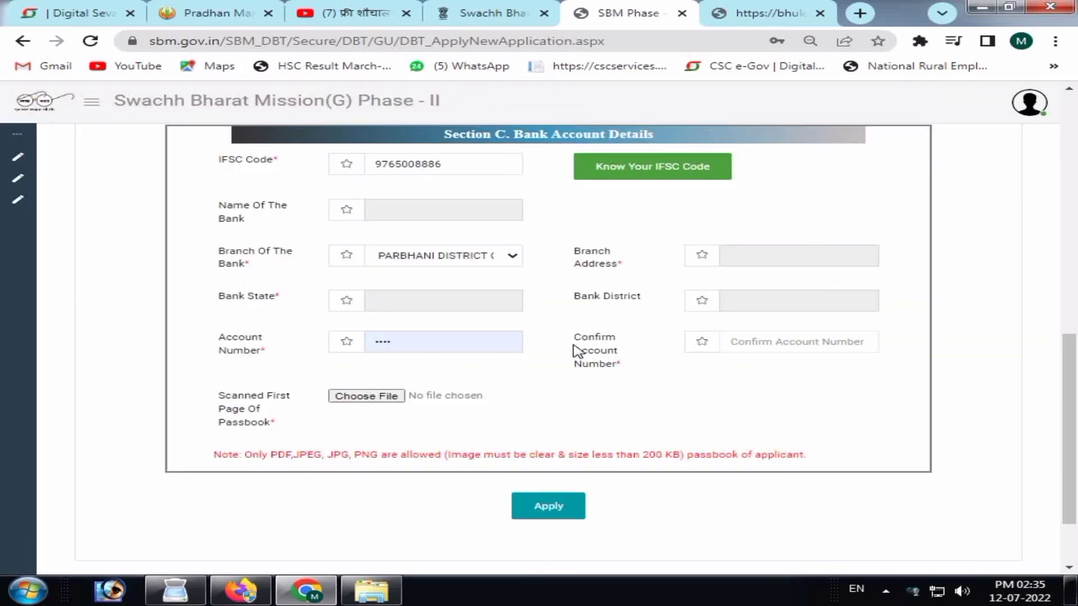
drag(1069, 342, 1072, 96)
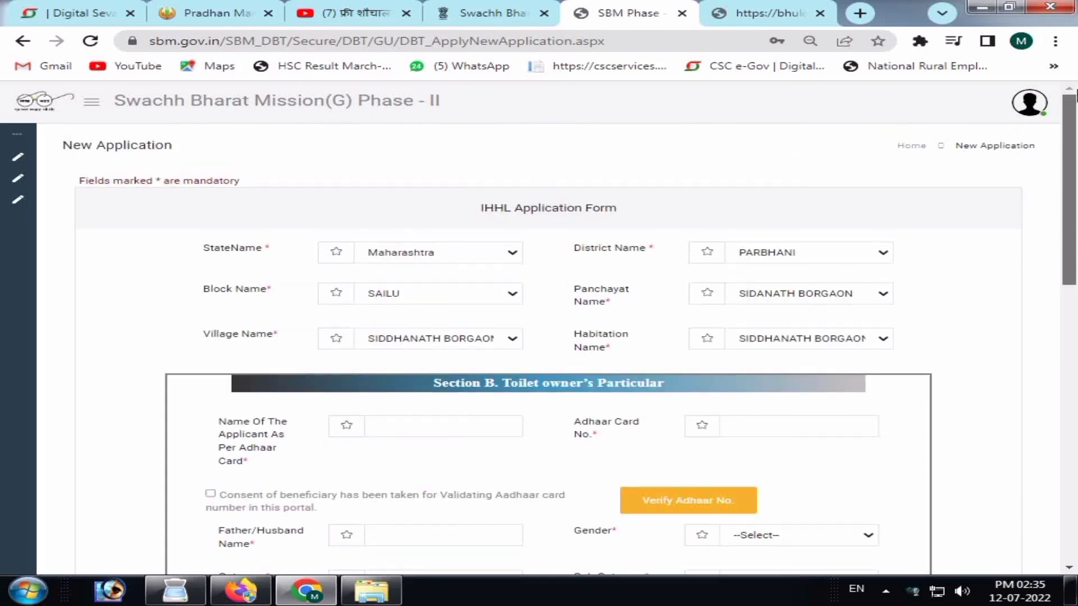
click(79, 179)
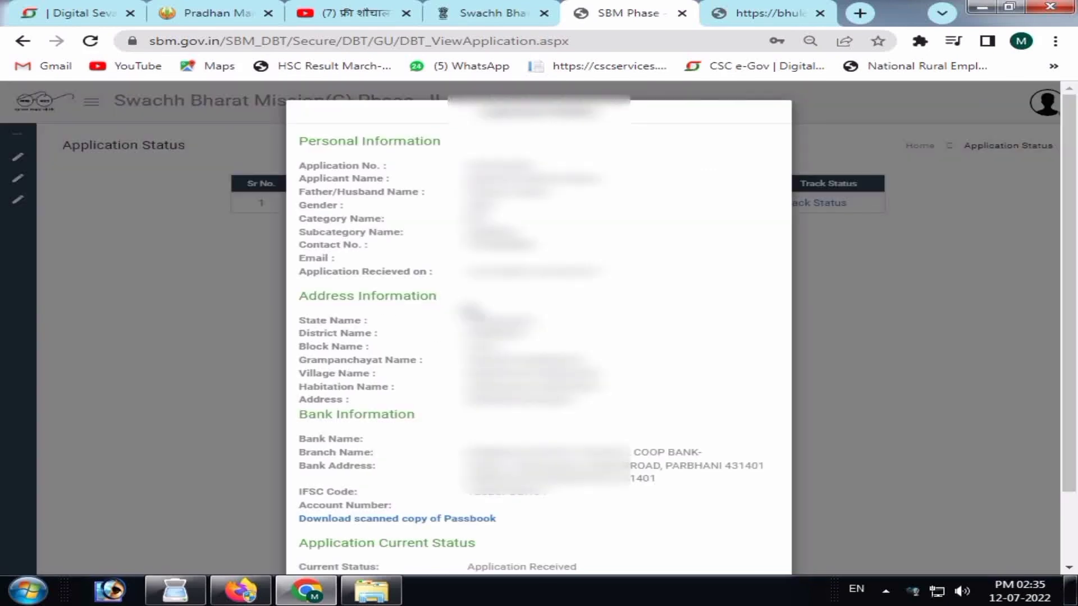
Close the application details popup and open Track Status for the new application.
scroll(471, 310, down, 2)
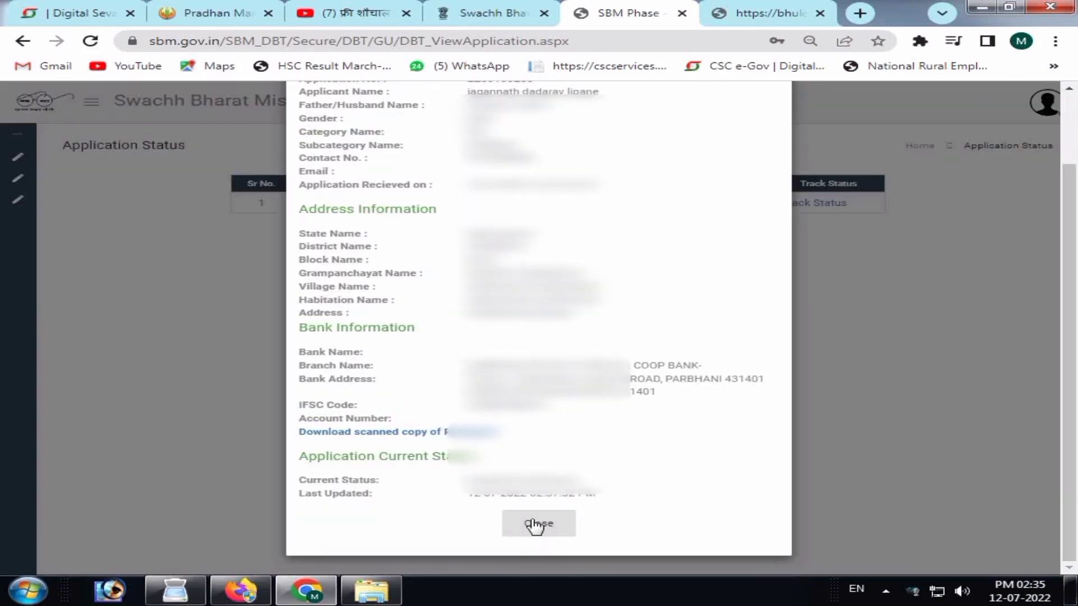
scroll(565, 454, up, 2)
scroll(640, 456, down, 2)
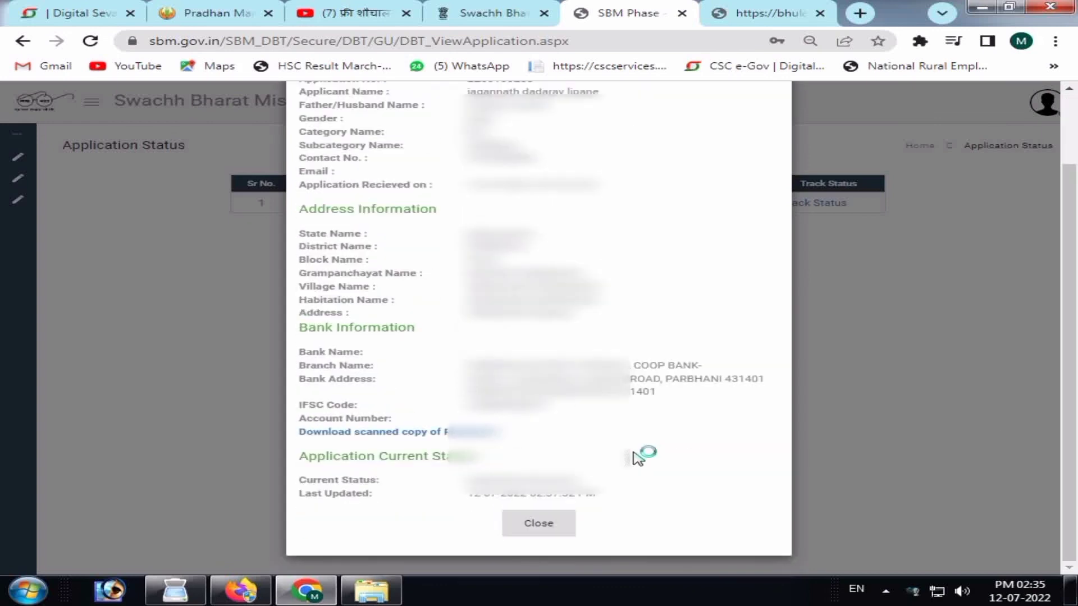
click(568, 526)
click(816, 207)
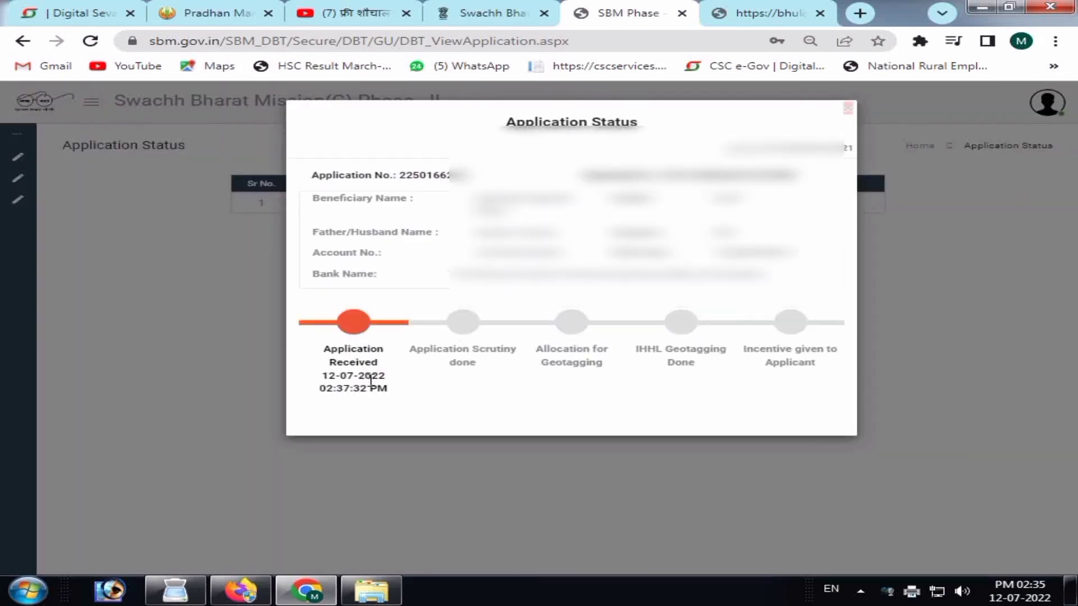
Highlight the pending Application Scrutiny done and Allocation for Geotagging stages in the tracker.
triple_click(452, 366)
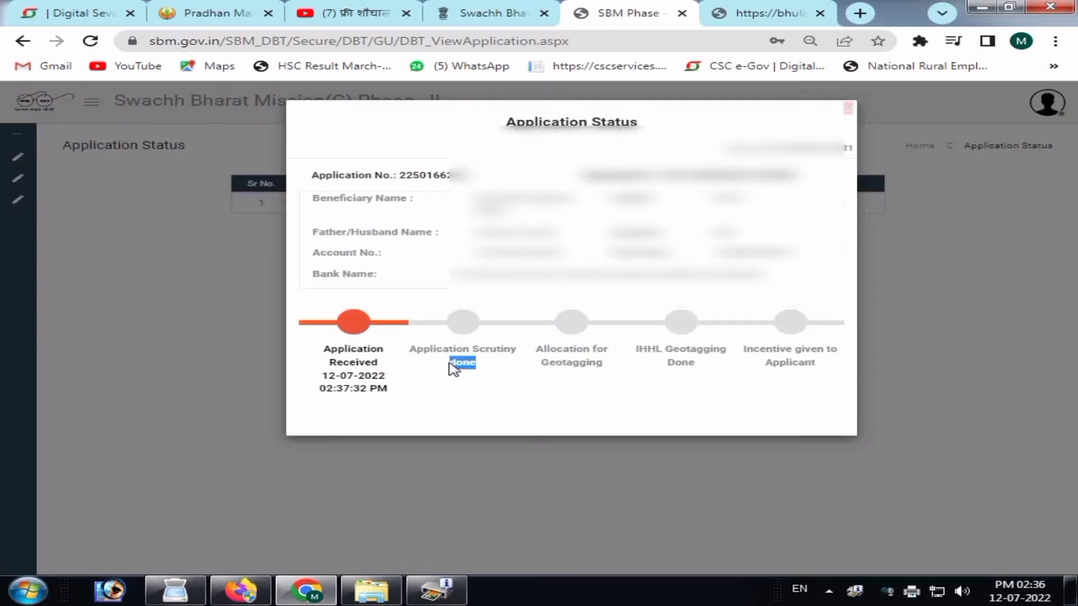
click(525, 373)
triple_click(554, 363)
click(574, 338)
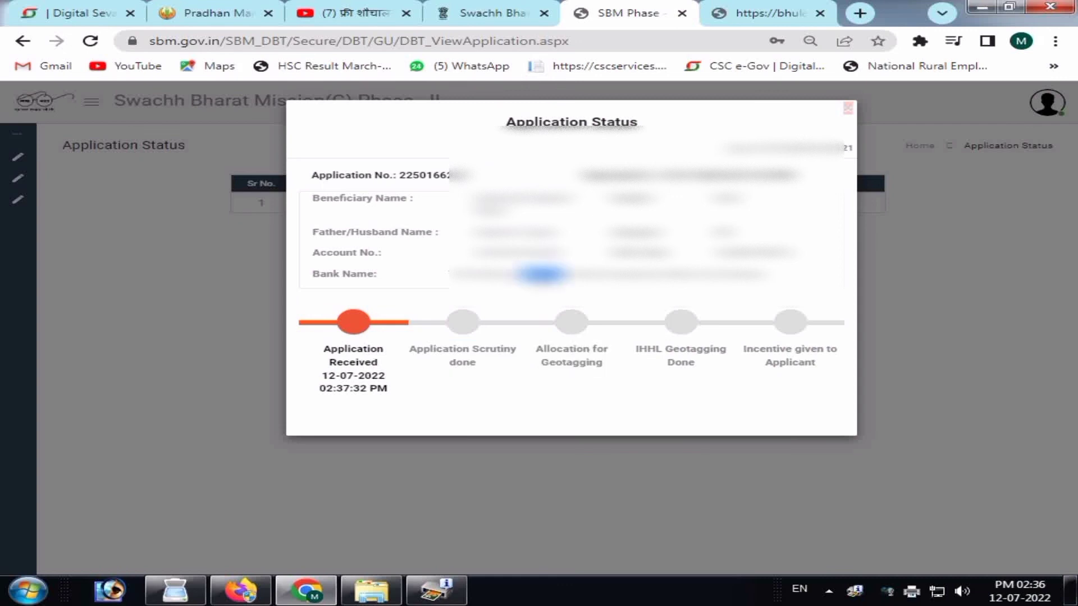